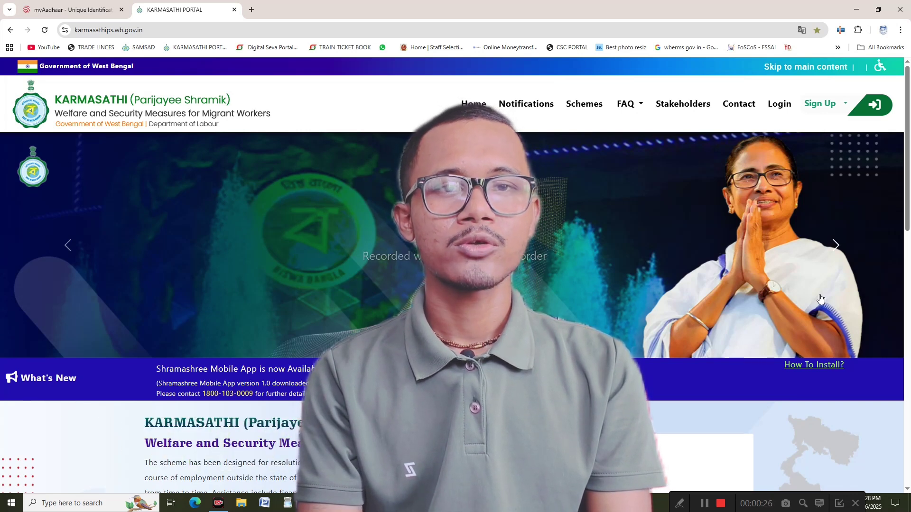
Scroll the Karmasathi home page and close the Google Translate offer.
scroll(821, 299, down, 4)
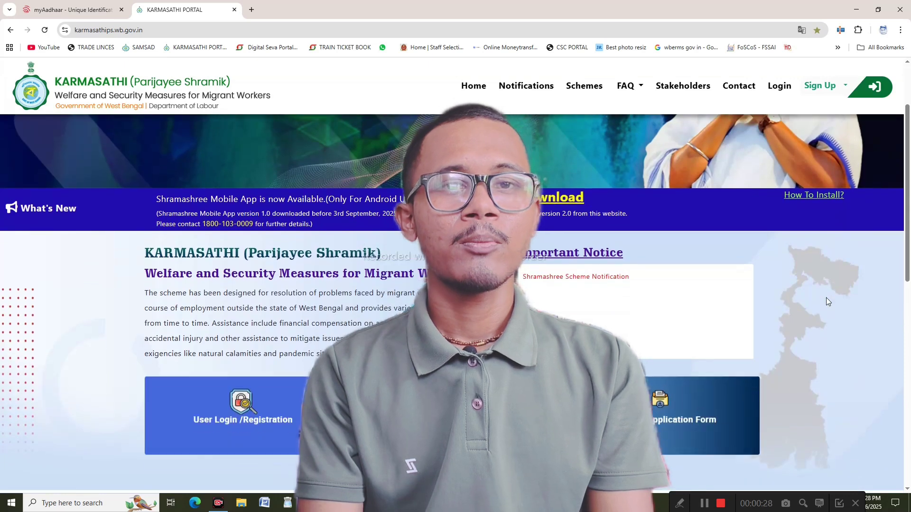
scroll(864, 290, down, 3)
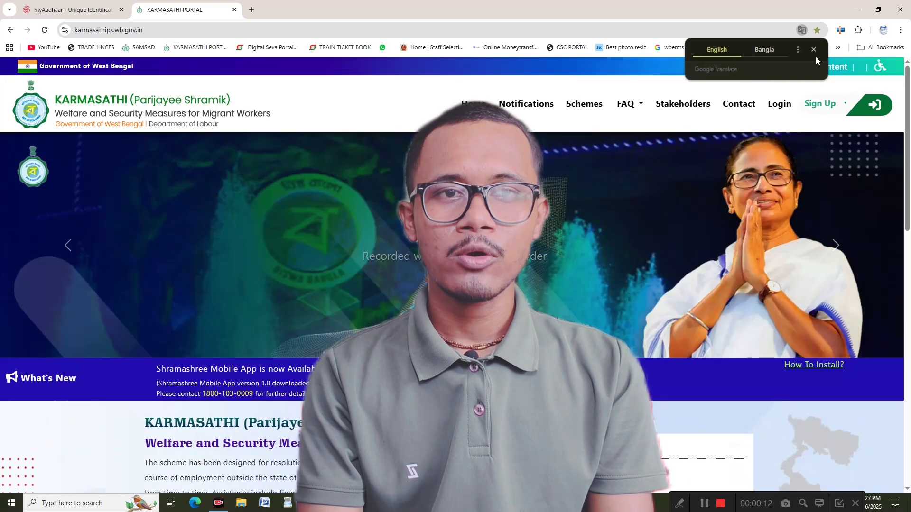
click(814, 50)
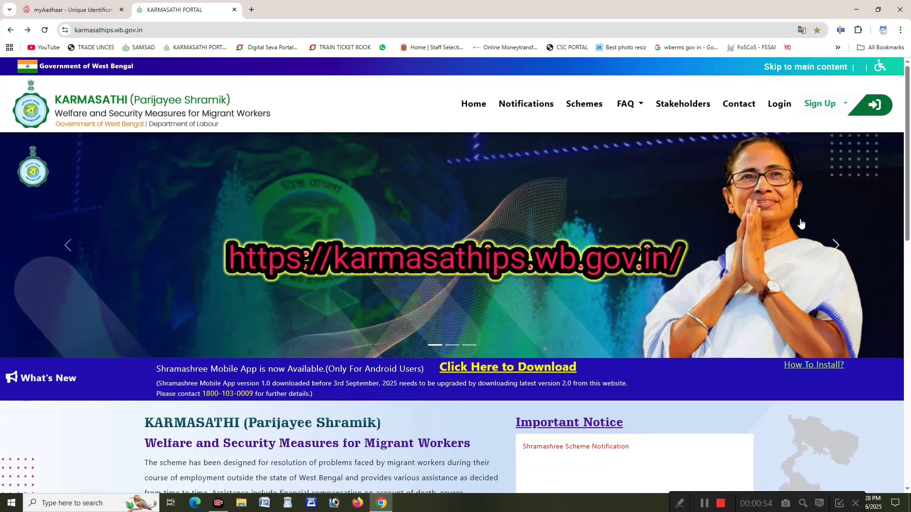
Show the Sign Up menu with its ApplicantSignUp option.
mouse_move(817, 98)
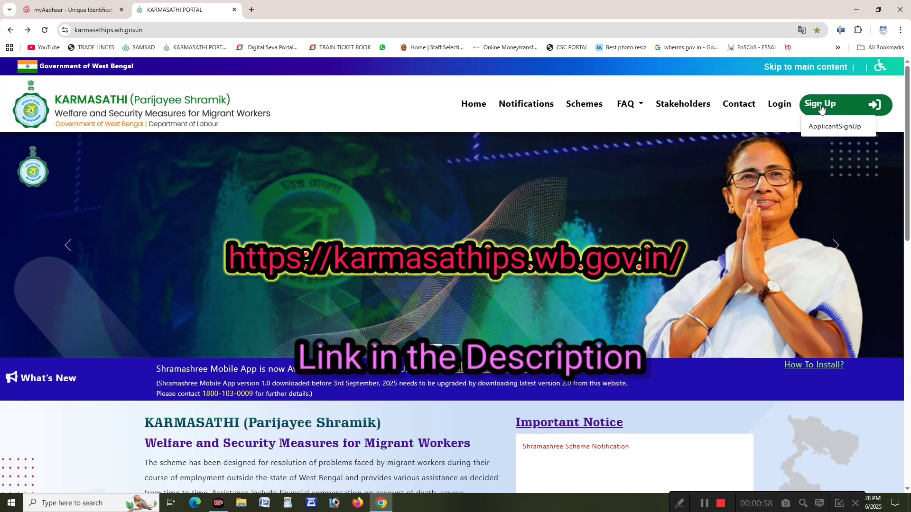
Open ApplicantSignUp and request an OTP for the applicant's mobile number.
click(837, 129)
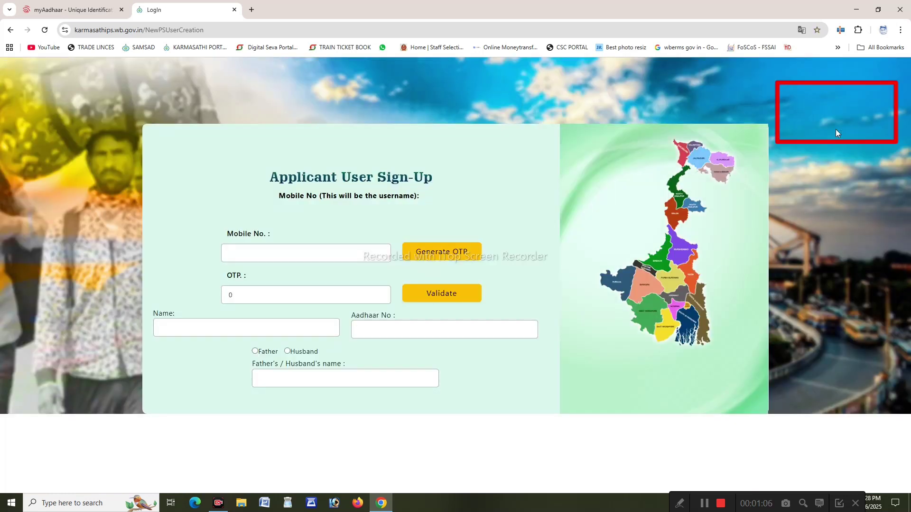
click(284, 251)
text(89)
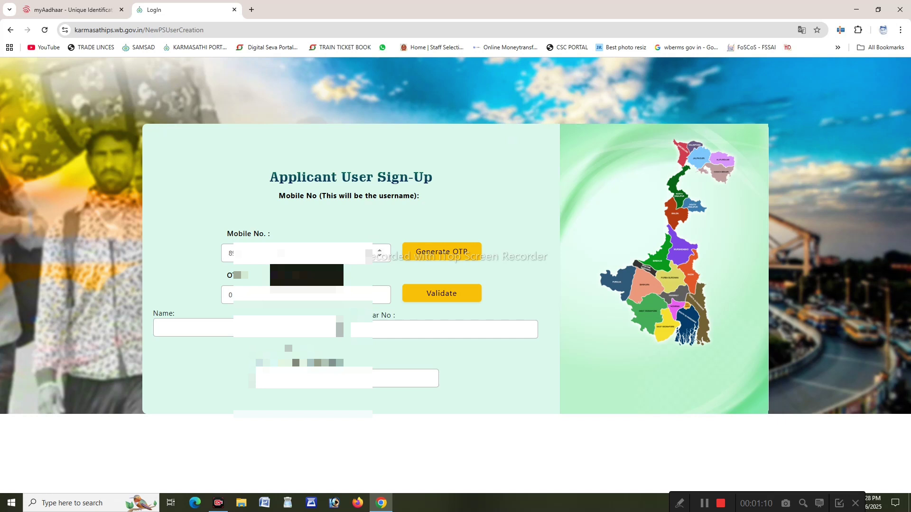
text(****)
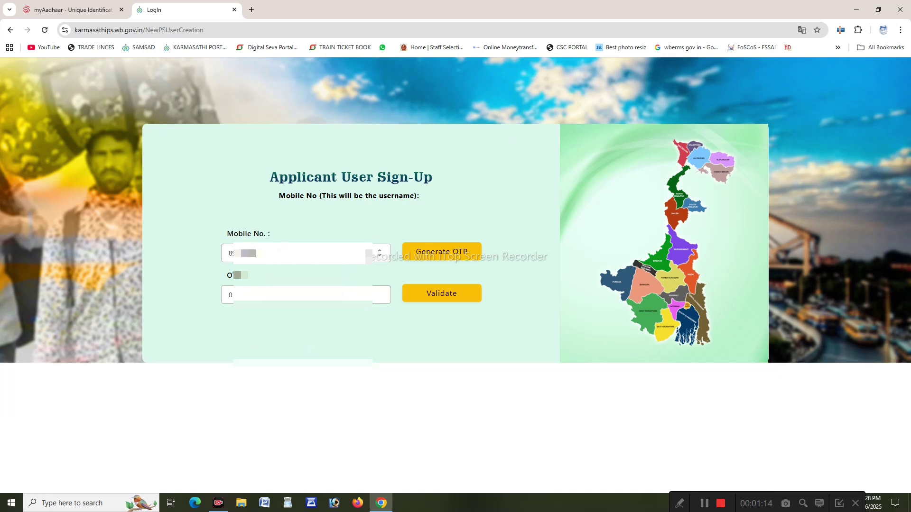
click(444, 258)
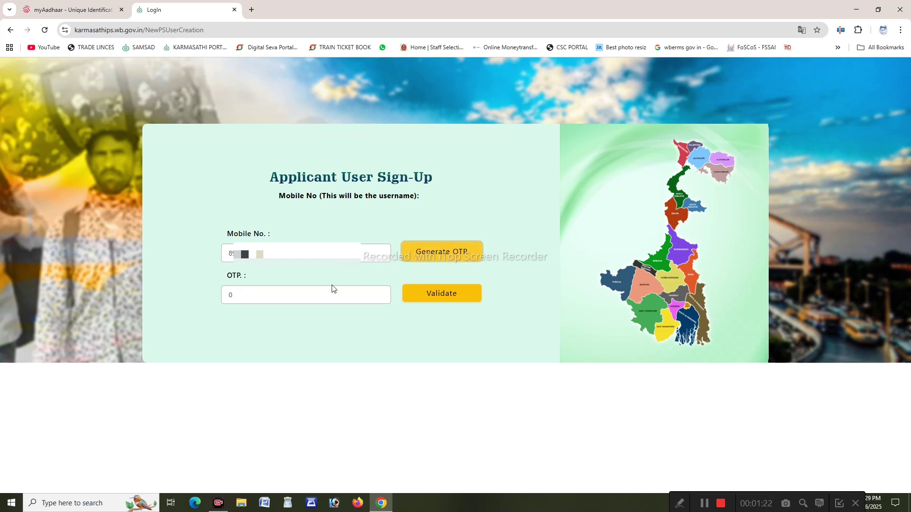
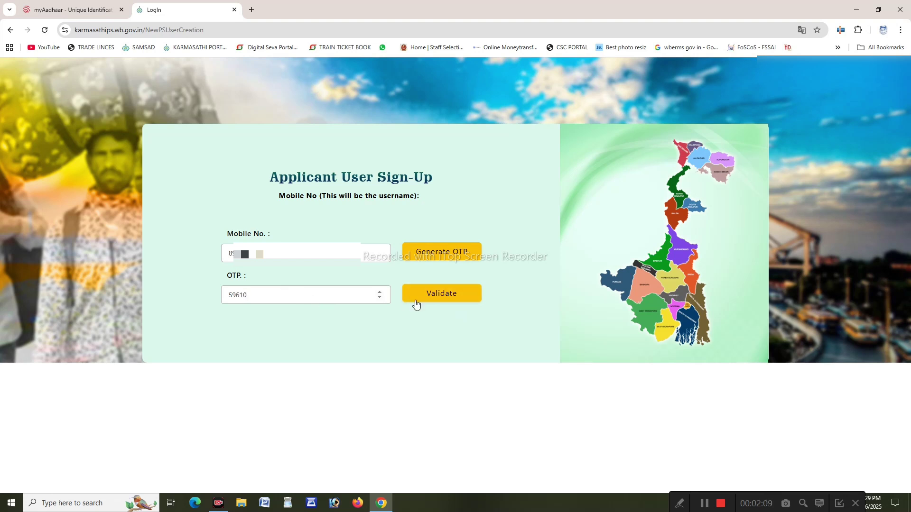
Enter the received OTP and validate it.
click(439, 295)
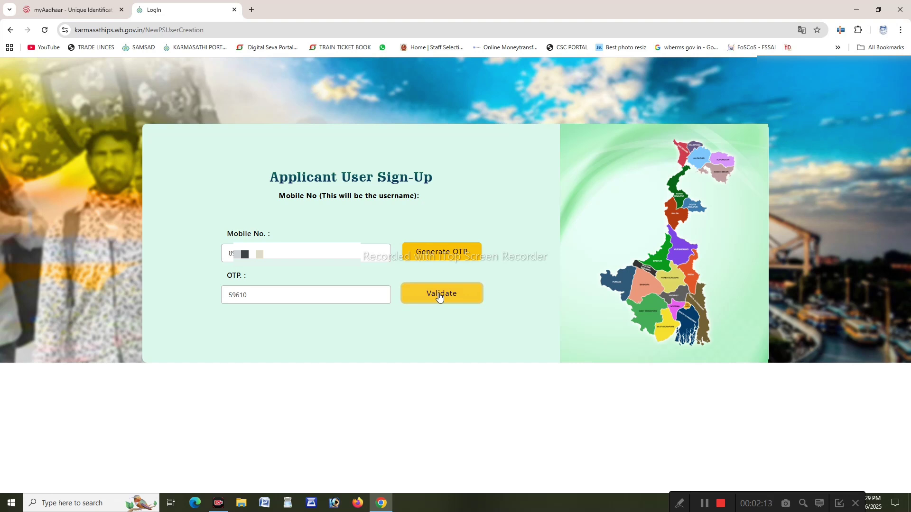
click(439, 294)
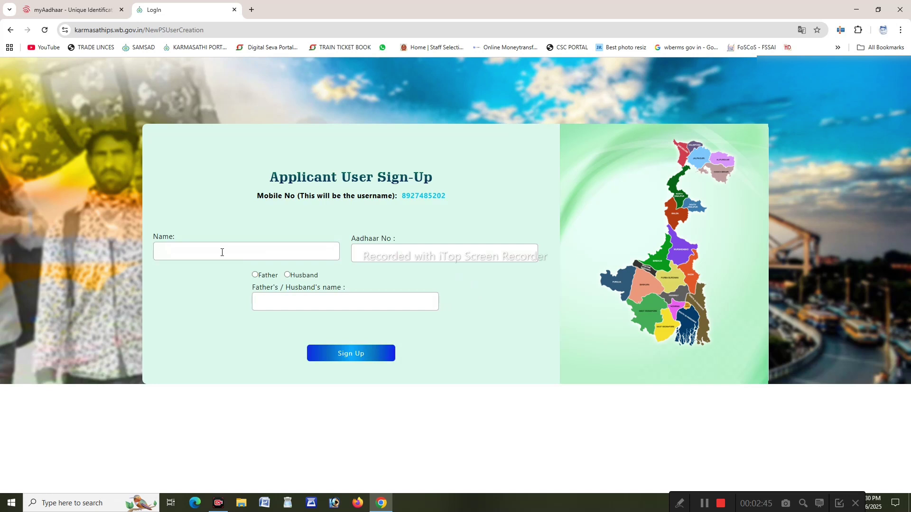
Enter the applicant's name, Aadhaar number and father's name, then submit Sign Up.
text(PRADIP B)
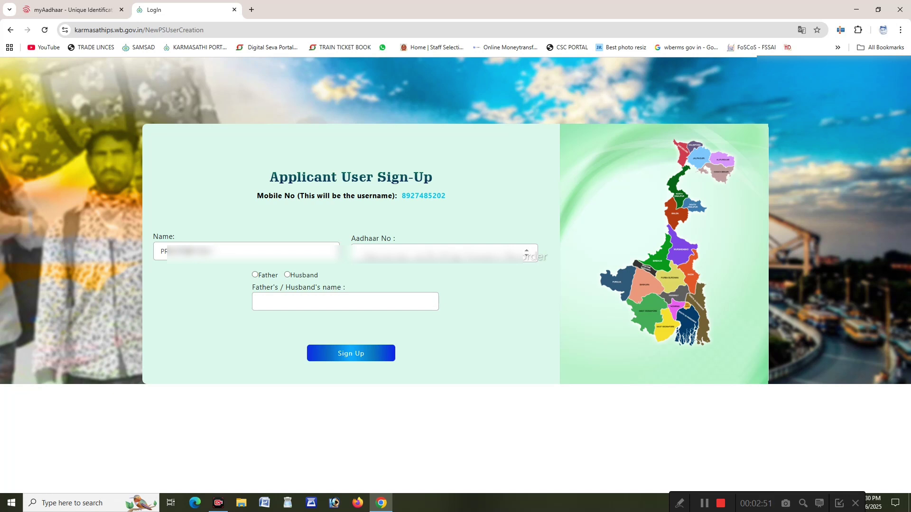
text(•••••••••)
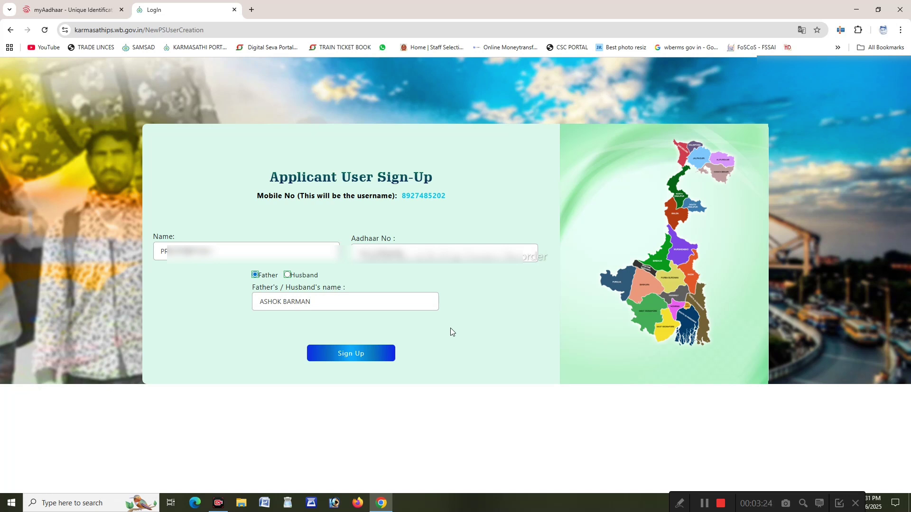
click(347, 359)
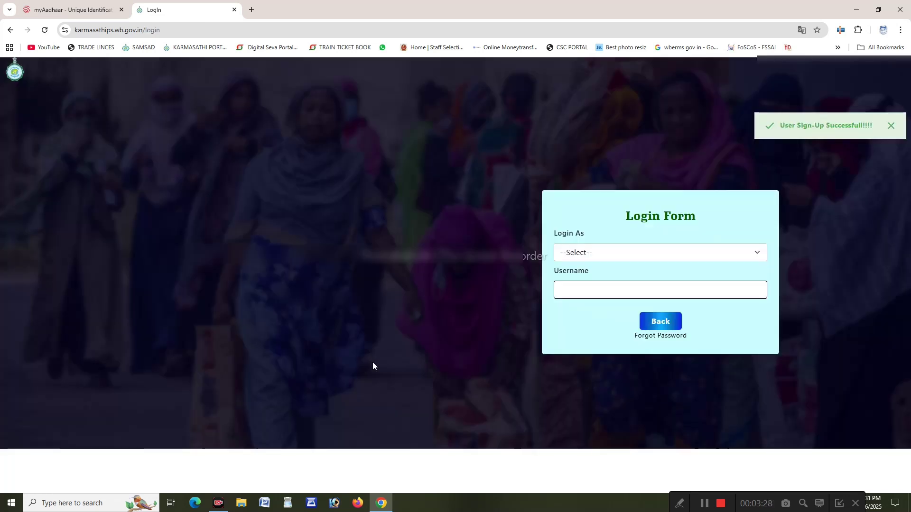
Choose Beneficiary as the login role, enter the username and request an OTP.
click(679, 259)
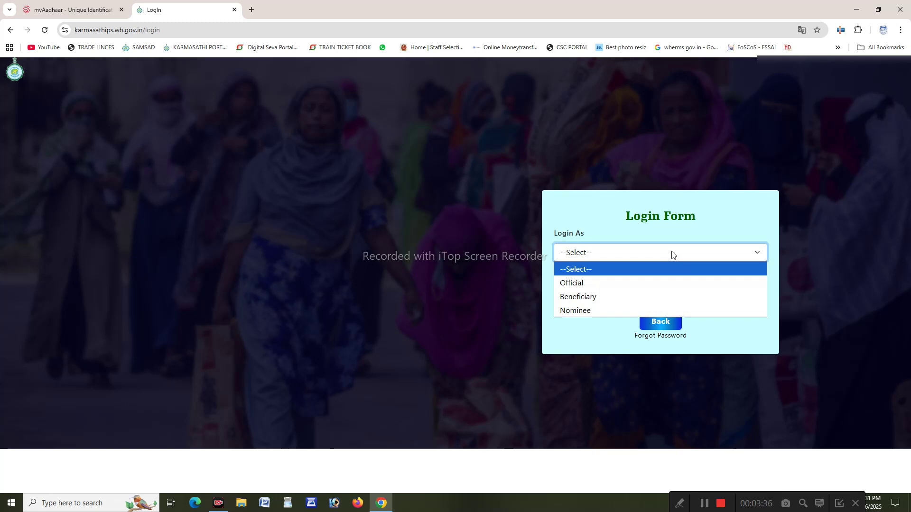
click(610, 301)
click(598, 289)
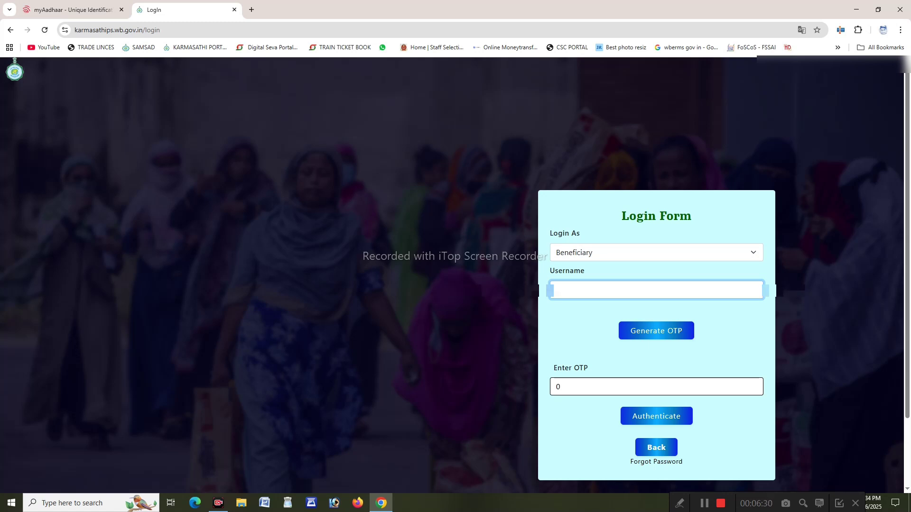
text(?????)
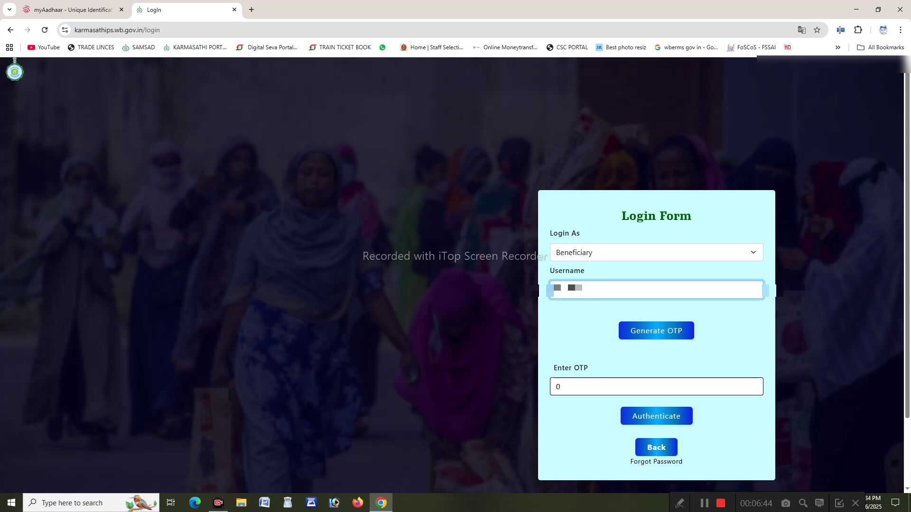
text(???)
click(659, 335)
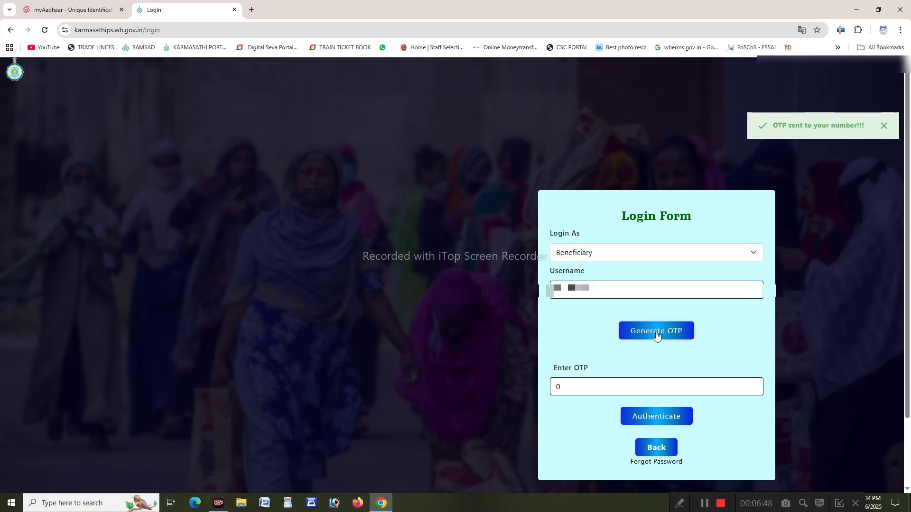
Enter the received OTP and authenticate into the dashboard.
click(579, 385)
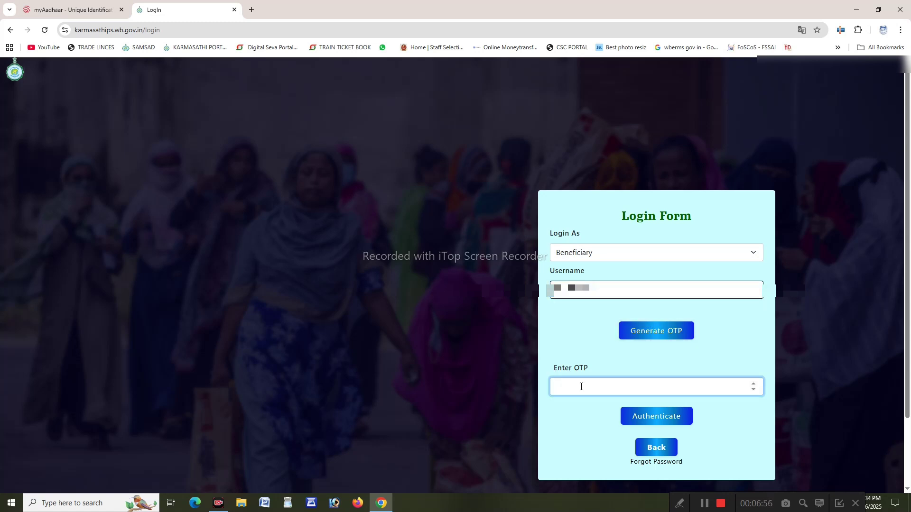
click(667, 422)
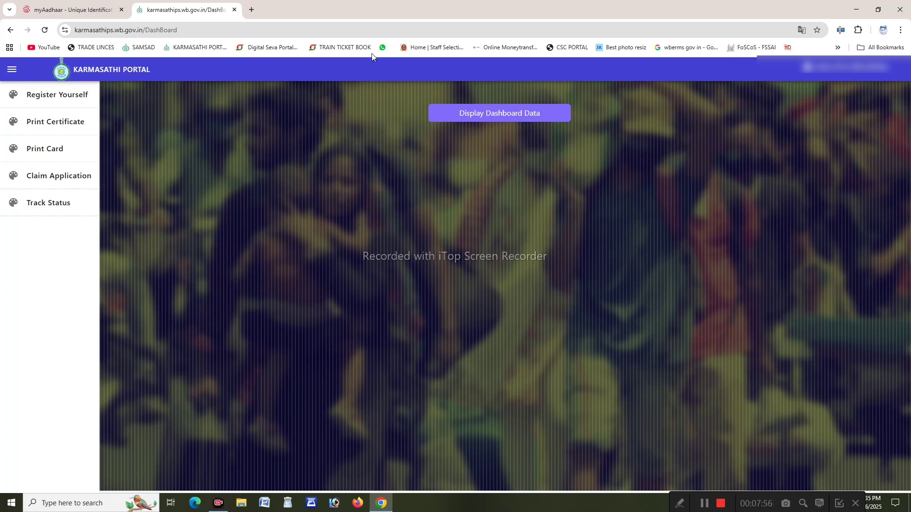
Open the Register Yourself form from the left sidebar.
click(51, 103)
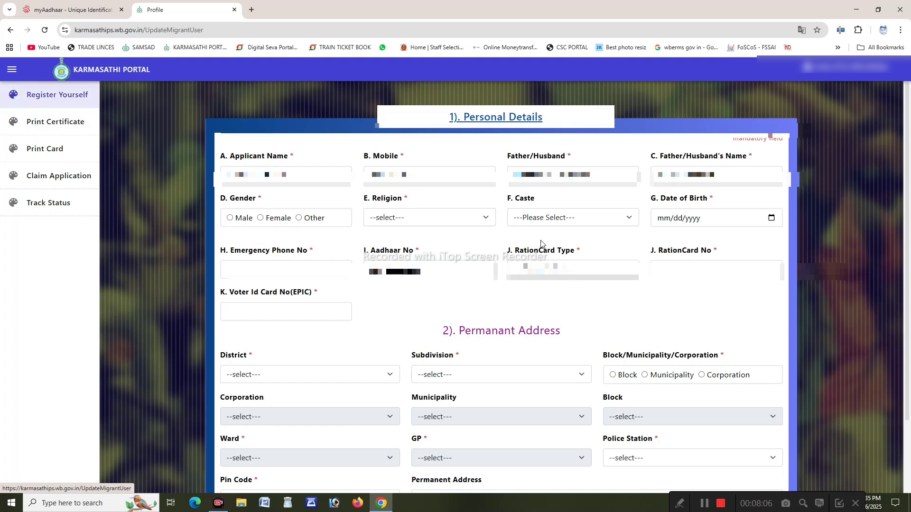
Set gender to Male and religion to HINDUISM.
scroll(541, 243, down, 1)
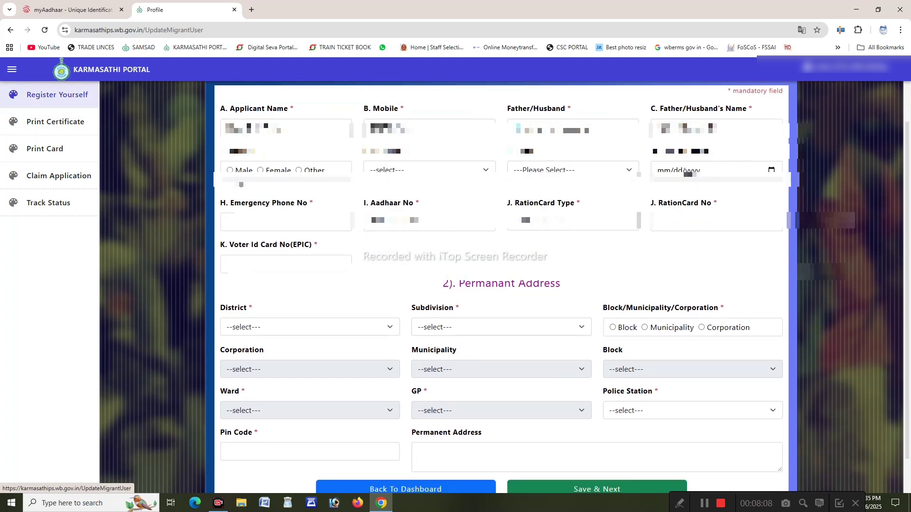
click(230, 171)
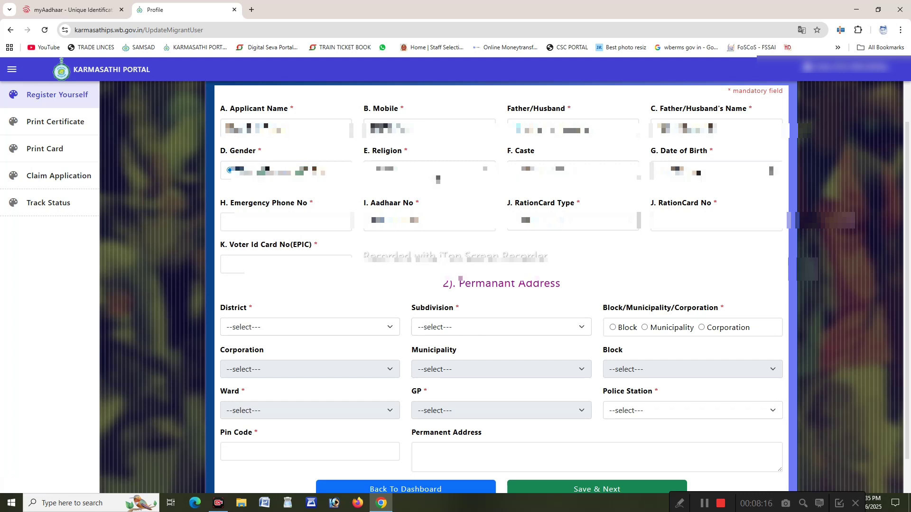
scroll(438, 179, up, 1)
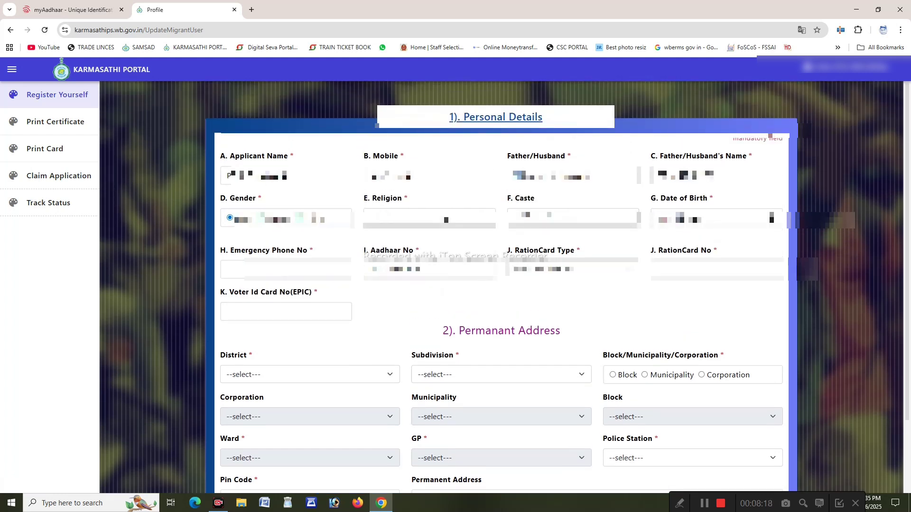
click(446, 220)
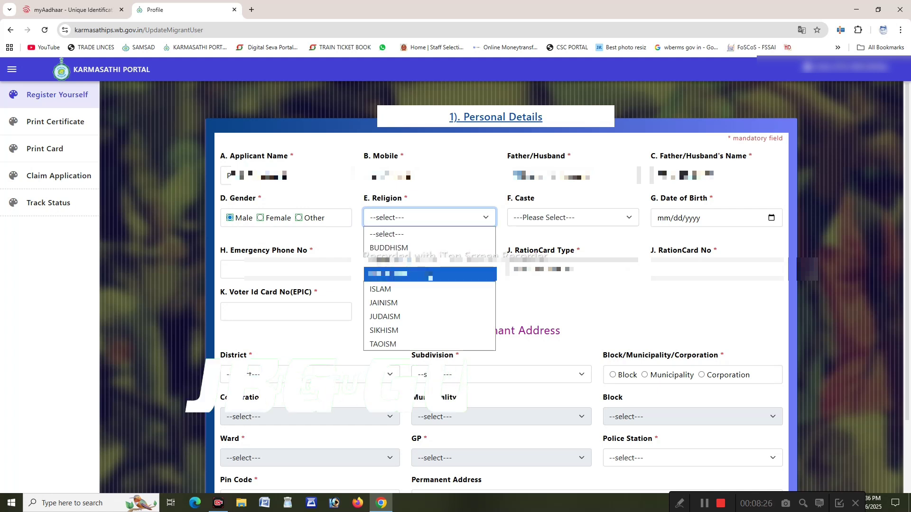
click(430, 278)
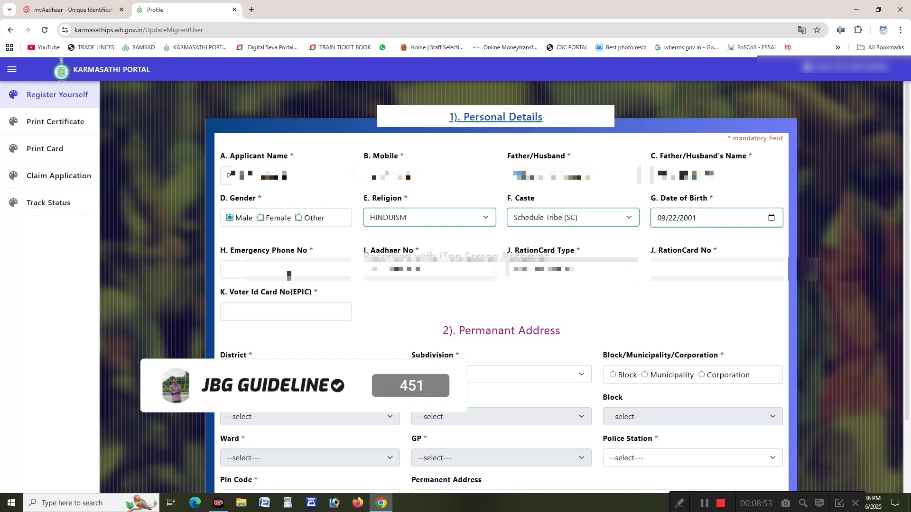
Enter the emergency phone number, set ration card type SPHH, and dismiss the news pop-up.
click(289, 271)
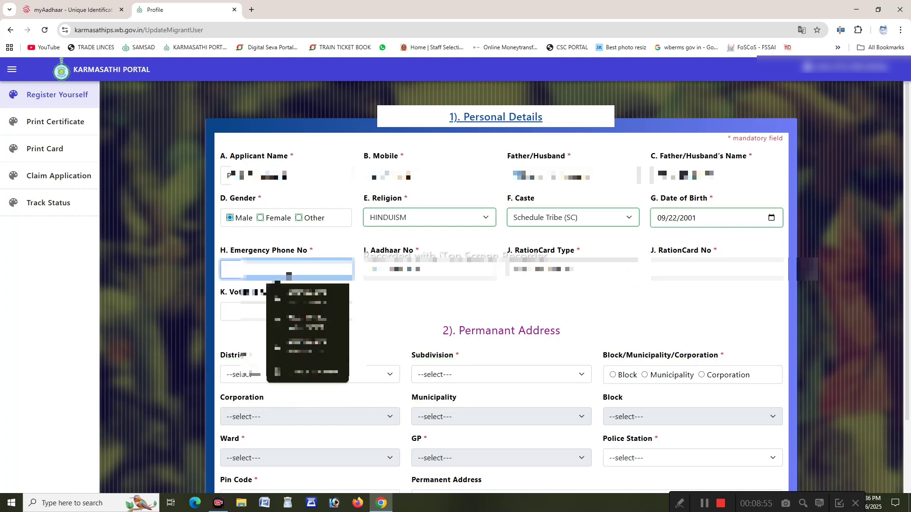
text(8293)
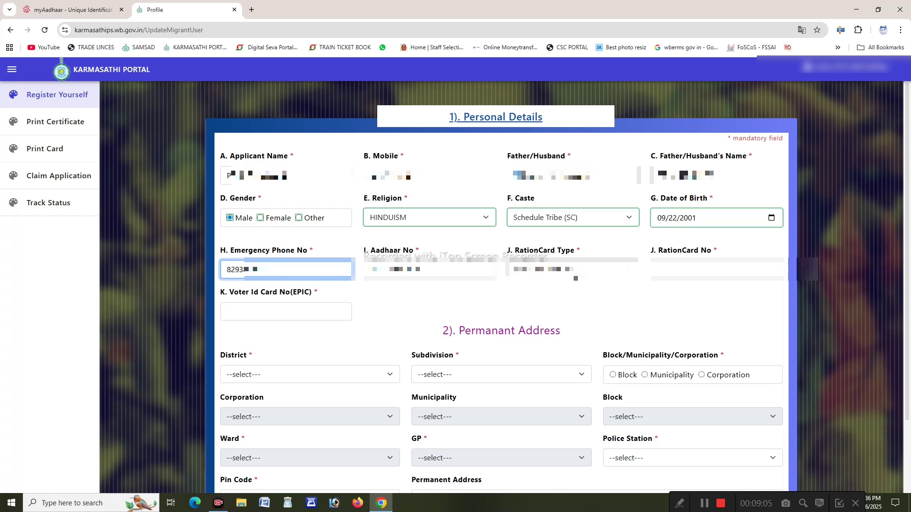
click(573, 269)
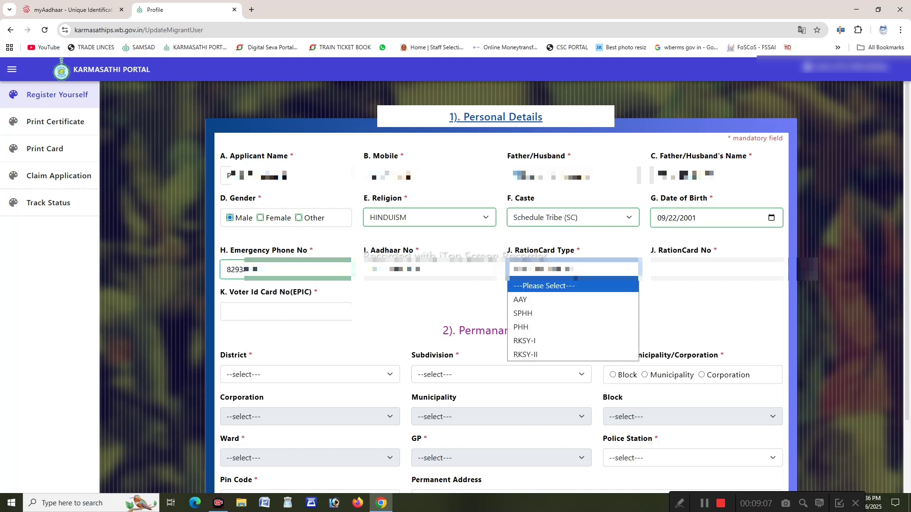
click(553, 314)
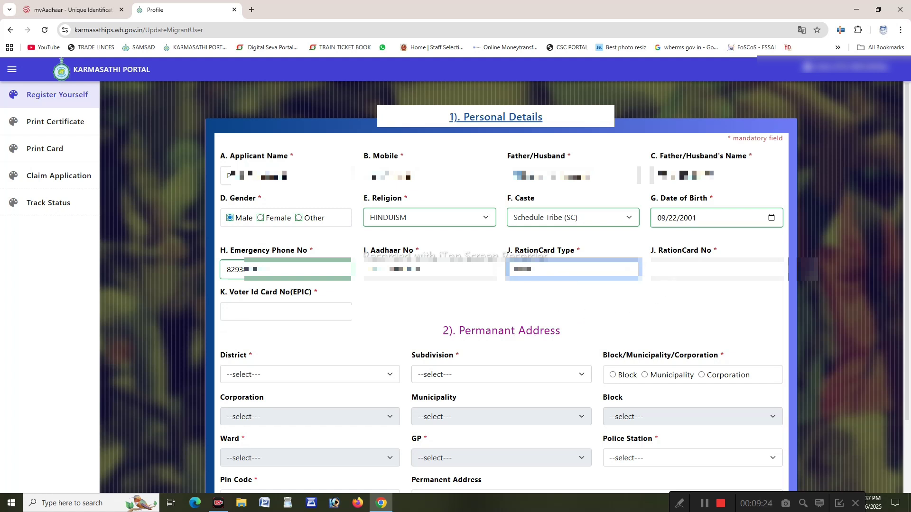
click(675, 269)
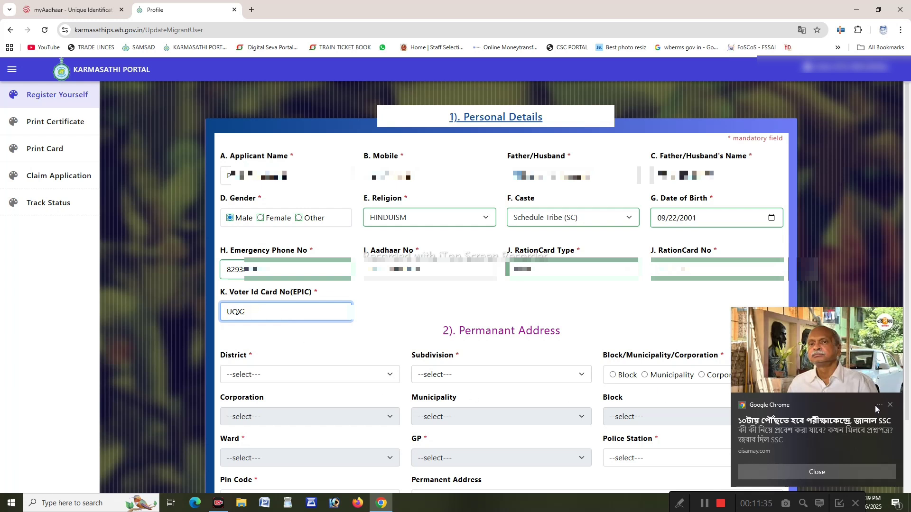
click(890, 405)
click(890, 405)
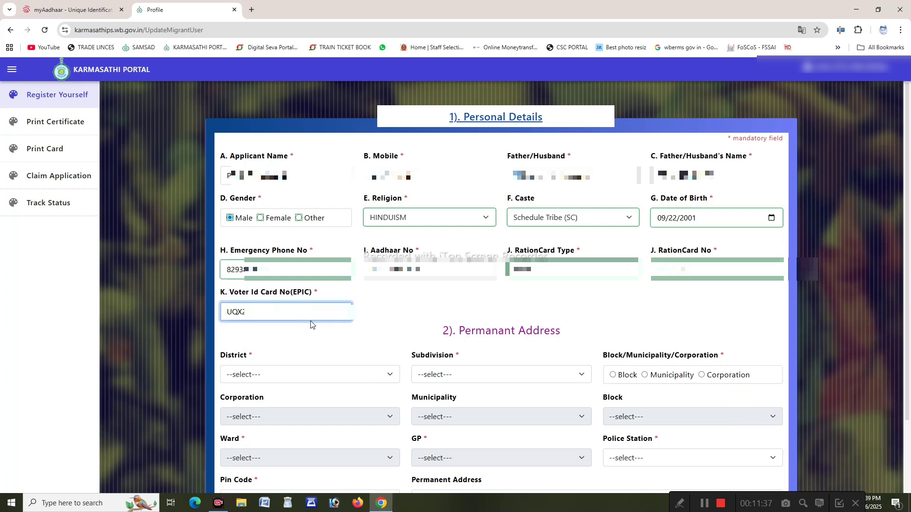
Set district Malda and subdivision Malda Sadar, and mark the address as Block area.
scroll(476, 319, down, 2)
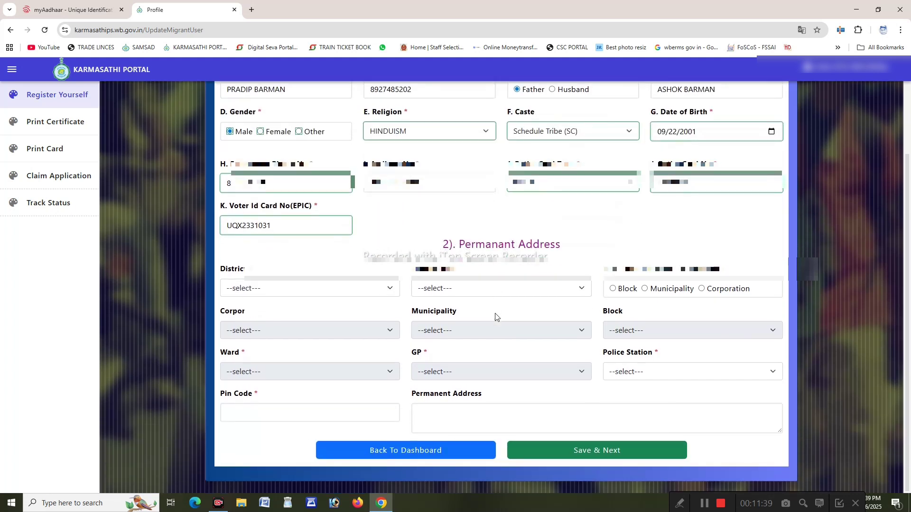
click(263, 289)
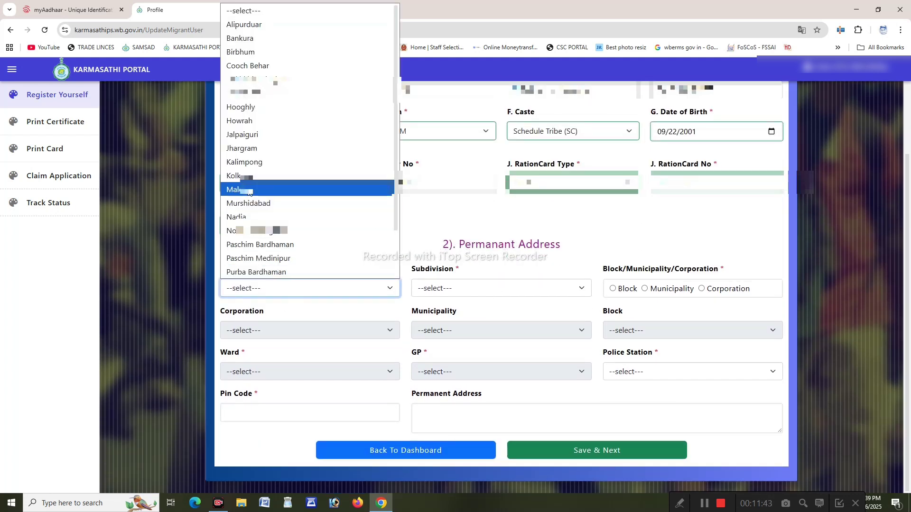
click(244, 189)
click(464, 292)
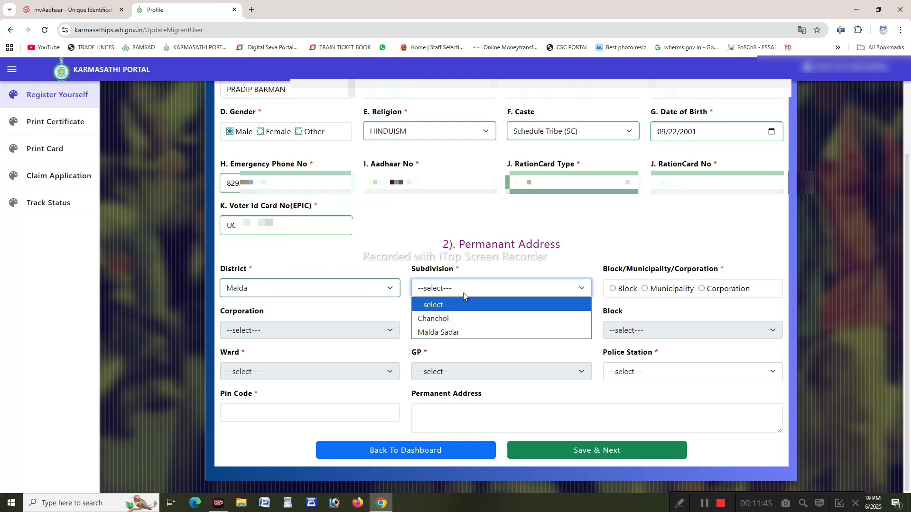
click(457, 333)
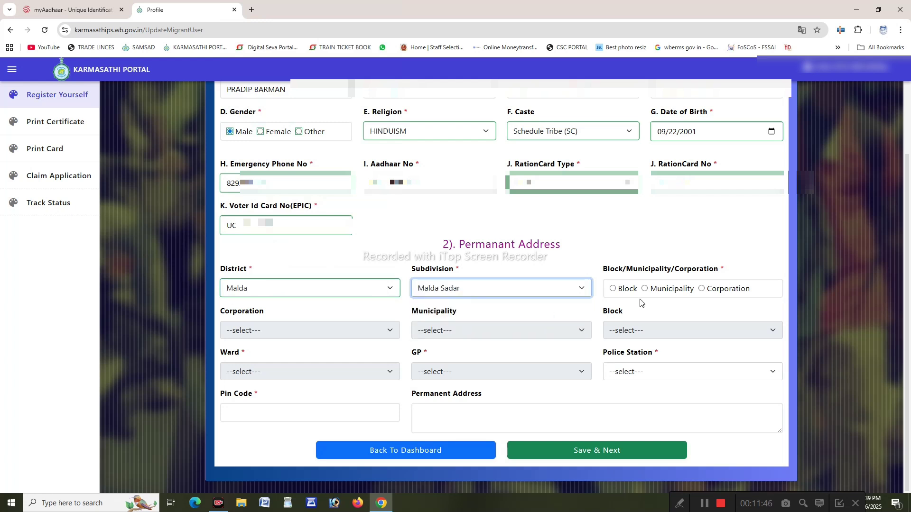
click(613, 290)
click(613, 290)
click(613, 290)
click(612, 291)
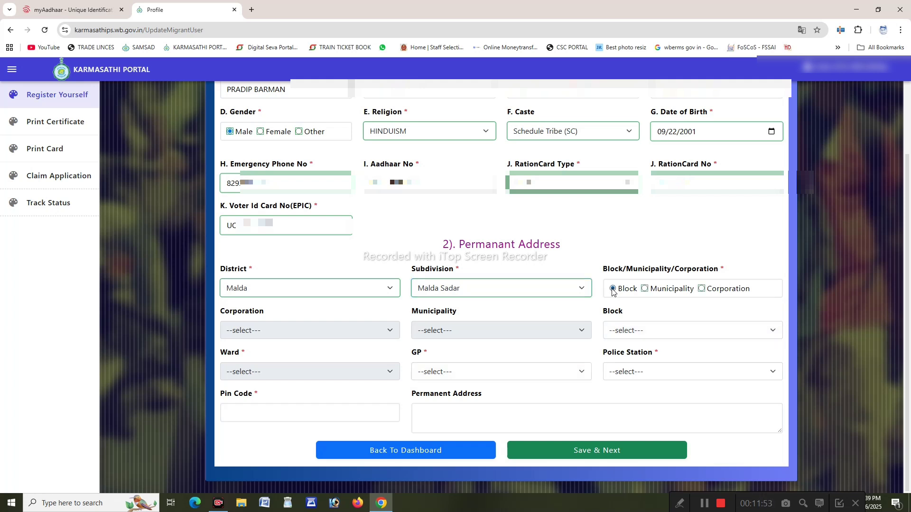
Choose block Gazole, GP gazole-ii and Gazole police station, then Save & Next.
click(684, 335)
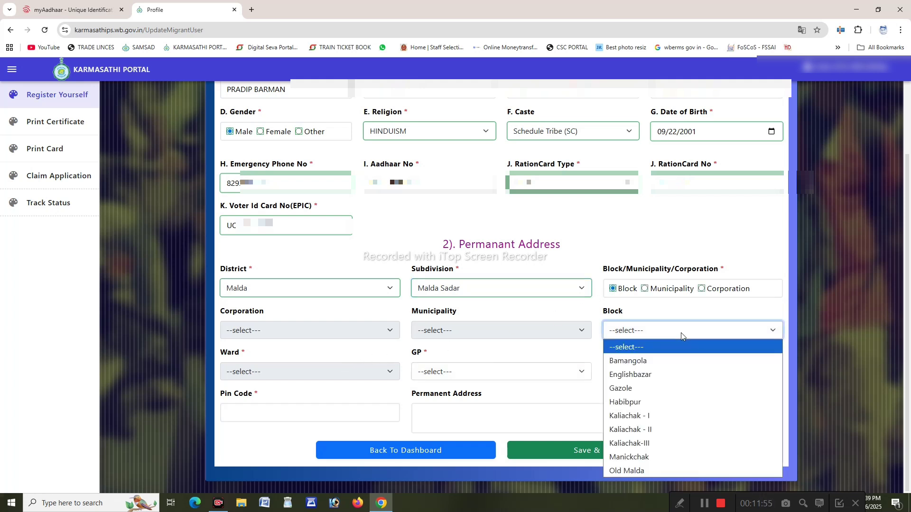
click(643, 395)
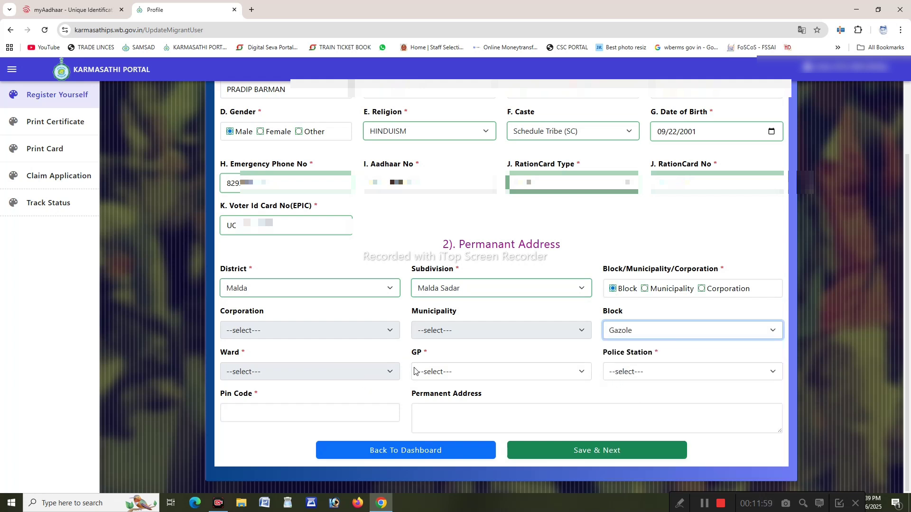
click(444, 373)
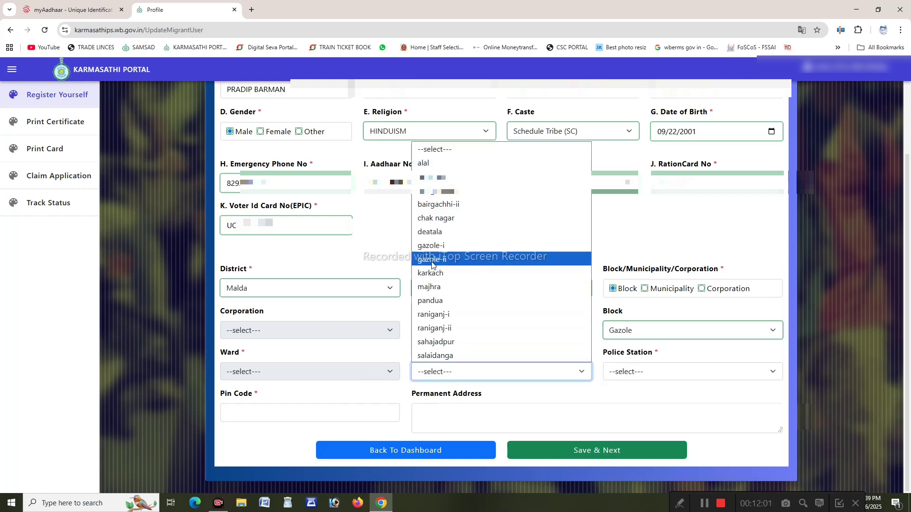
click(448, 263)
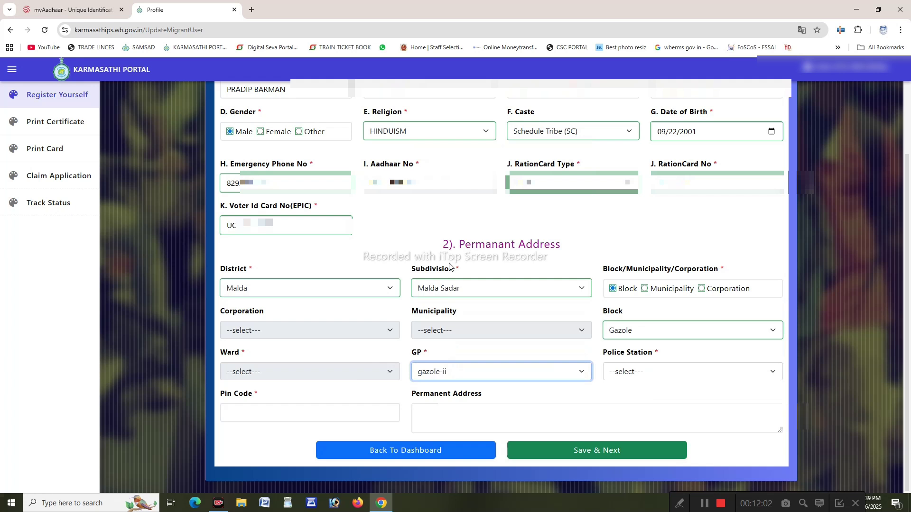
click(684, 376)
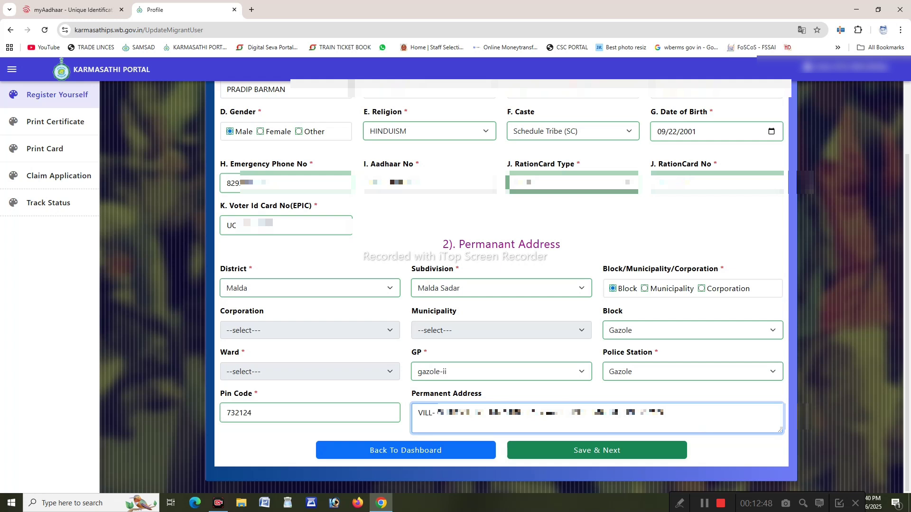
click(605, 458)
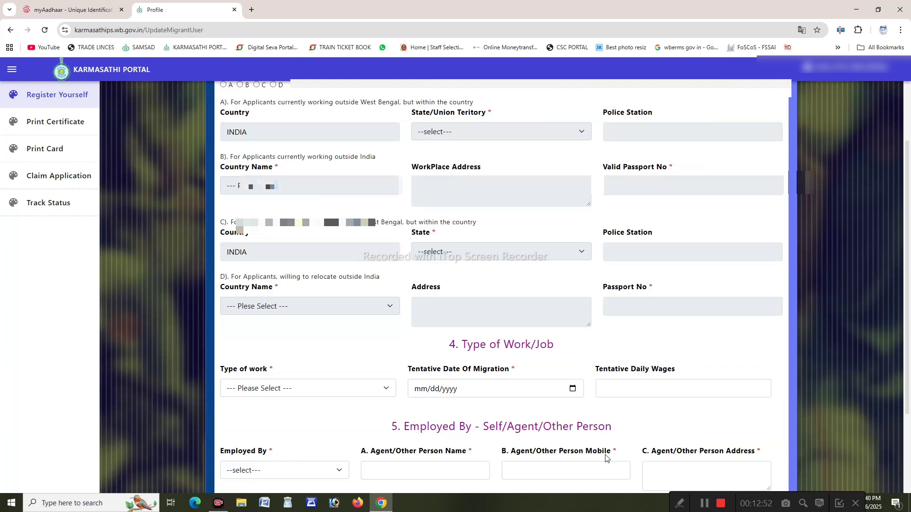
Choose Job Address Type A, state West Bengal and police station GAZOLE.
scroll(419, 404, up, 2)
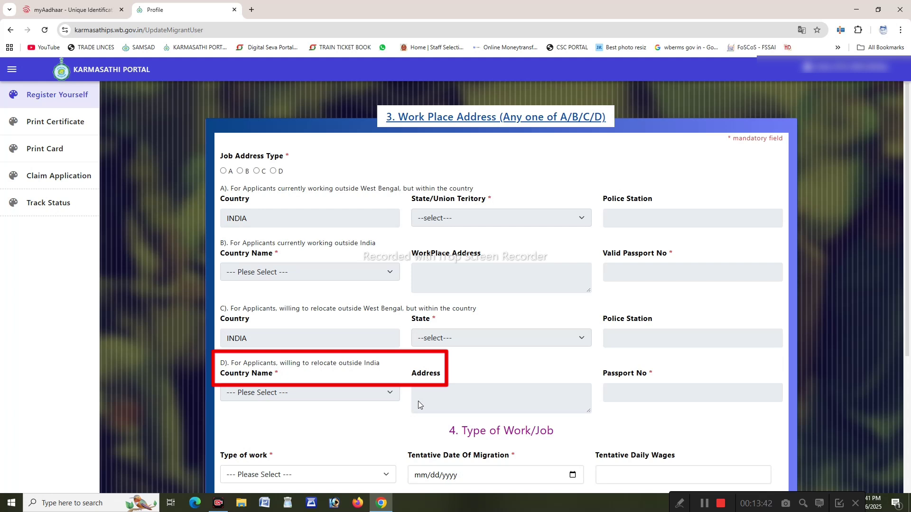
click(224, 171)
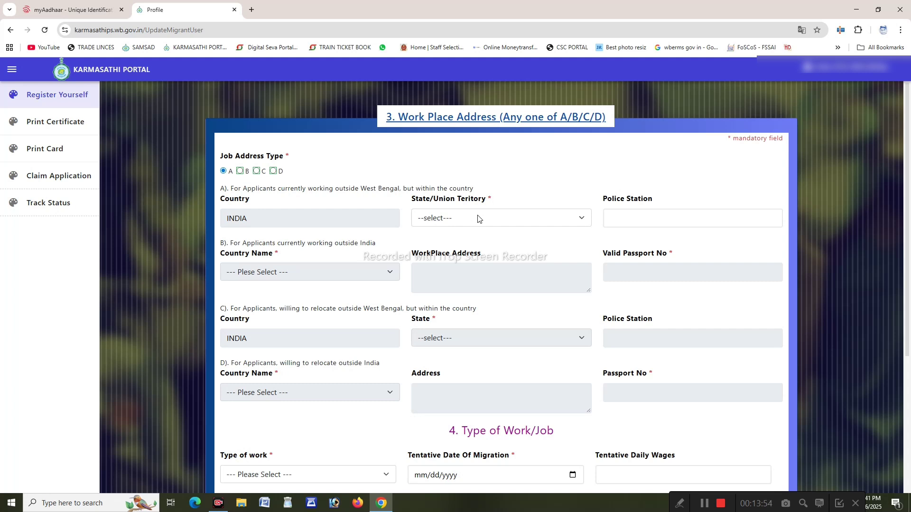
click(478, 217)
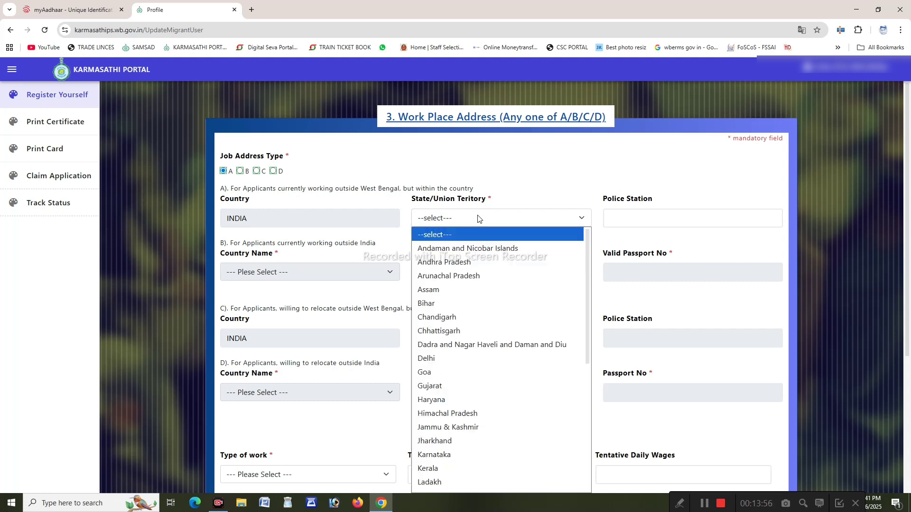
scroll(492, 428, down, 5)
click(480, 486)
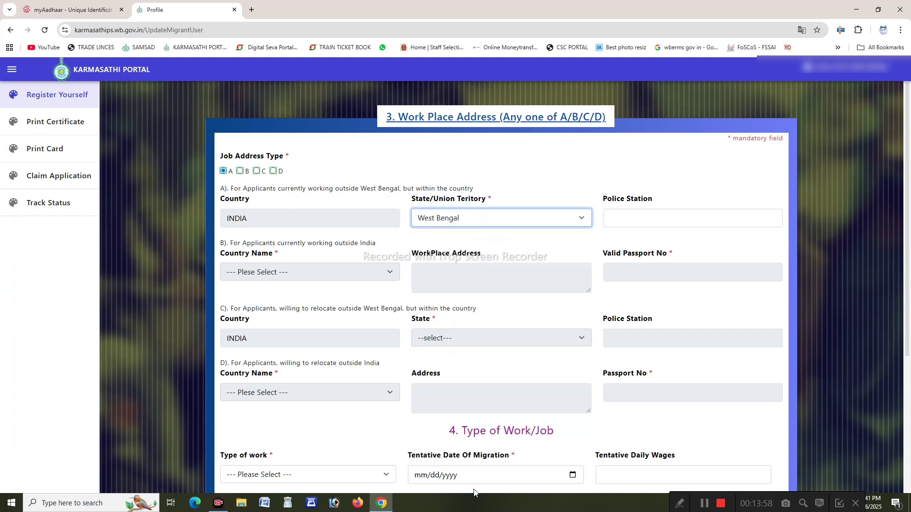
click(641, 222)
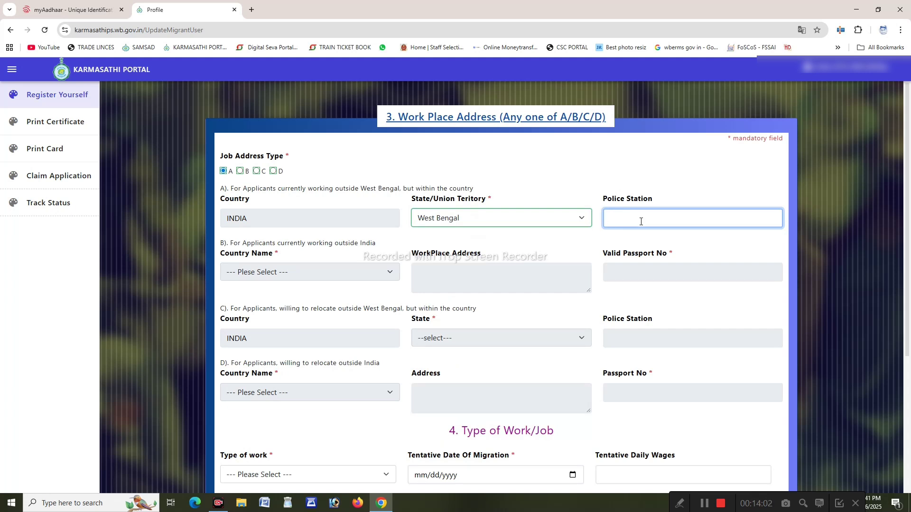
text(GAZOLE)
click(612, 242)
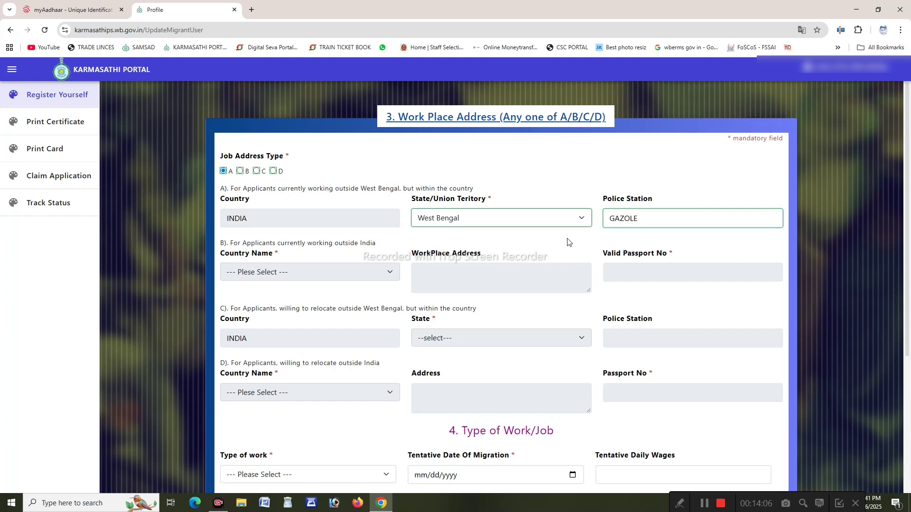
scroll(572, 246, down, 1)
scroll(576, 262, down, 1)
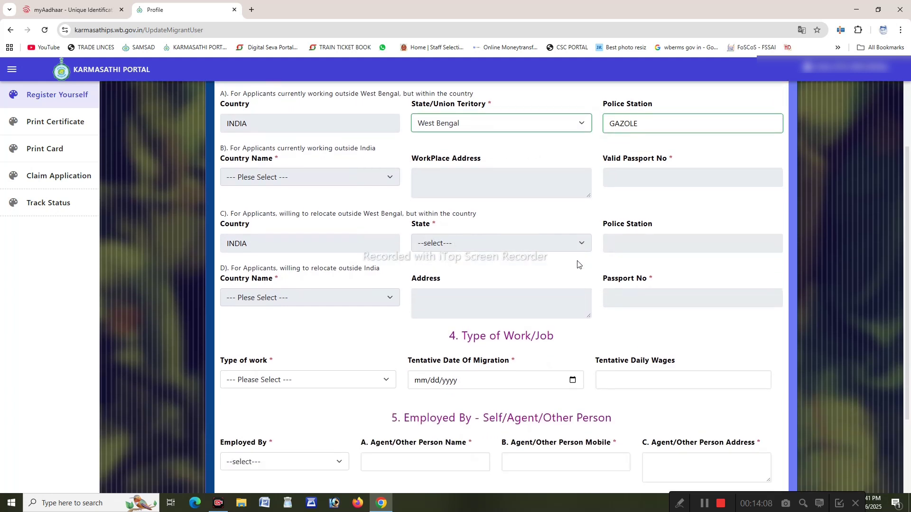
scroll(577, 262, down, 1)
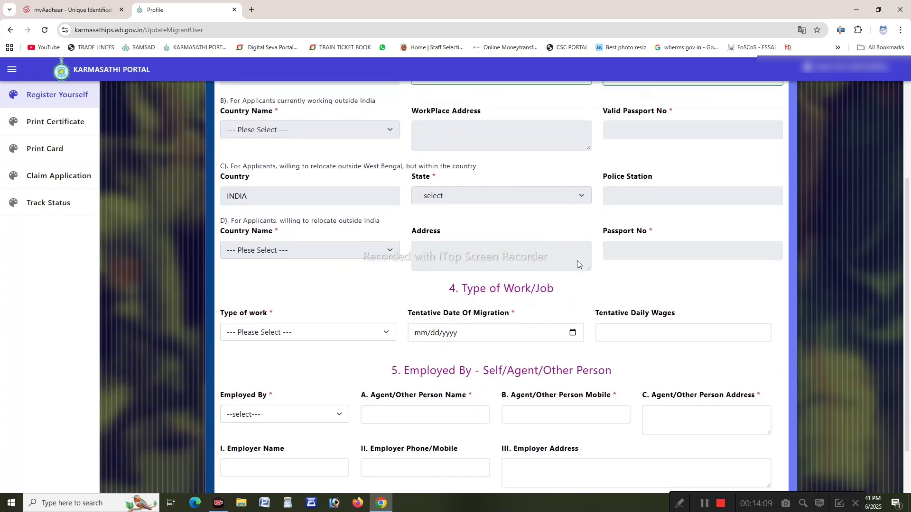
Choose Mason as the type of work.
click(278, 333)
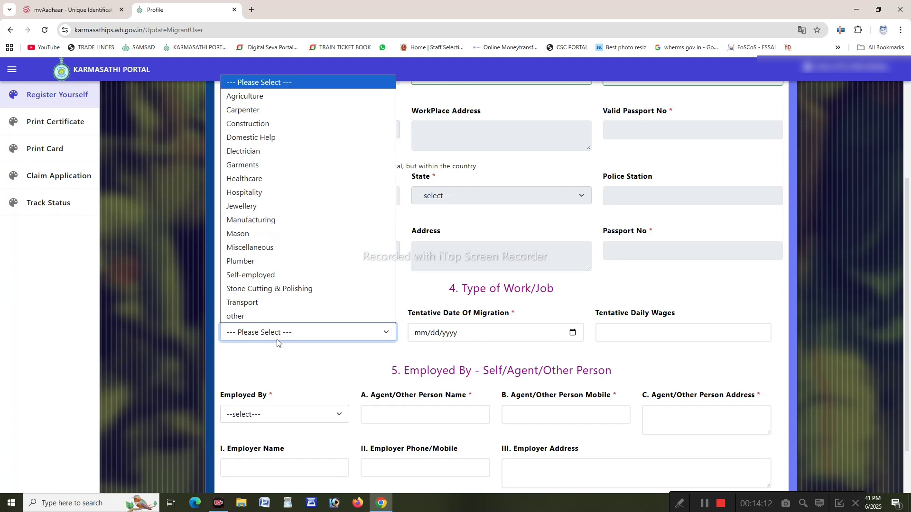
scroll(291, 369, up, 1)
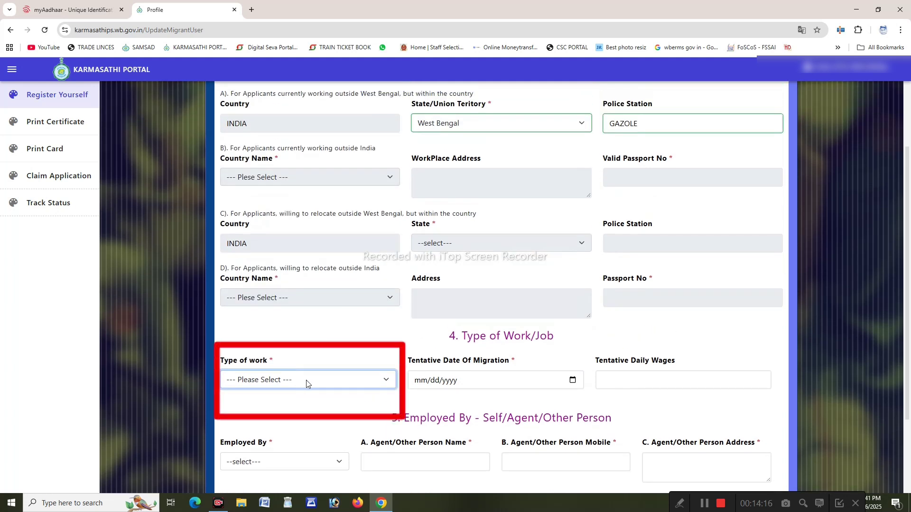
scroll(306, 383, down, 2)
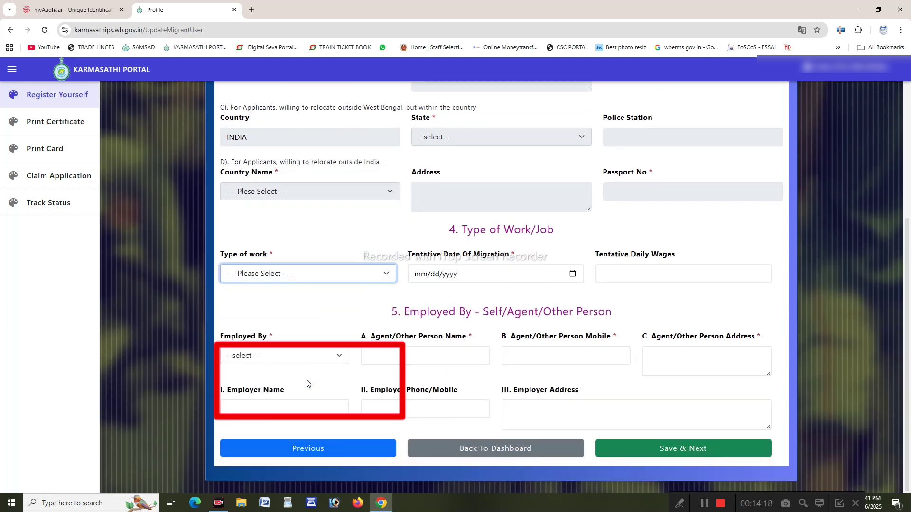
click(332, 280)
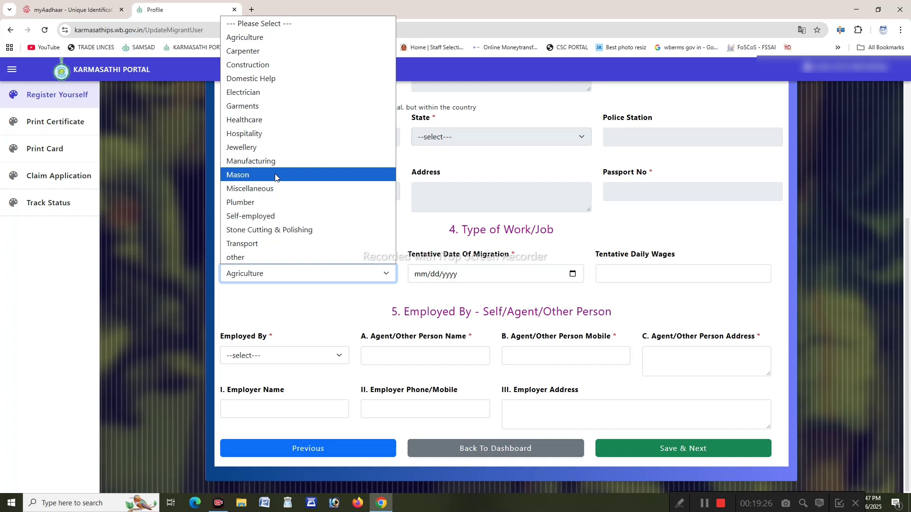
click(275, 176)
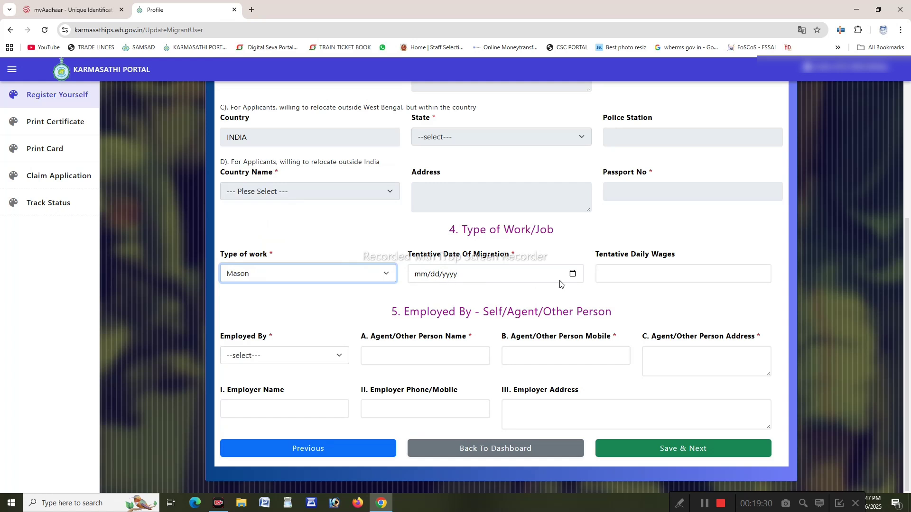
Set the migration date to 02/06/2023 and tentative daily wages to 420.
click(573, 275)
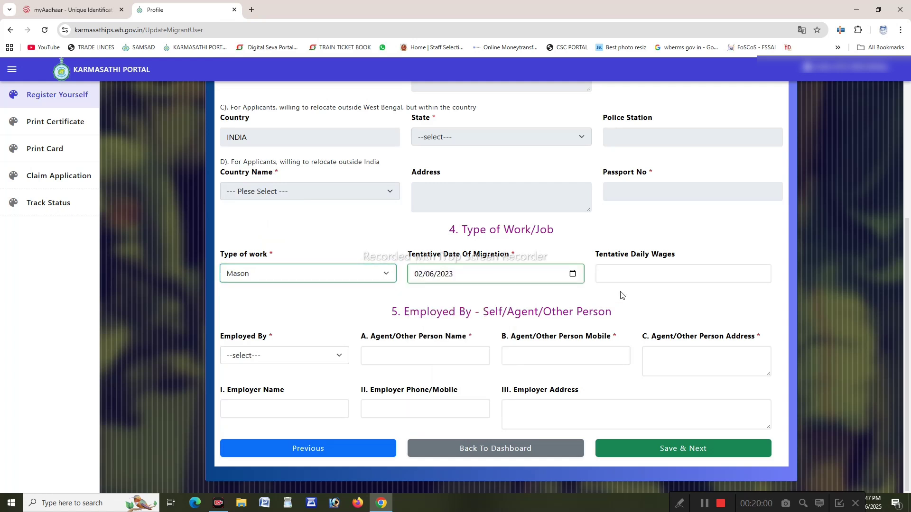
click(621, 277)
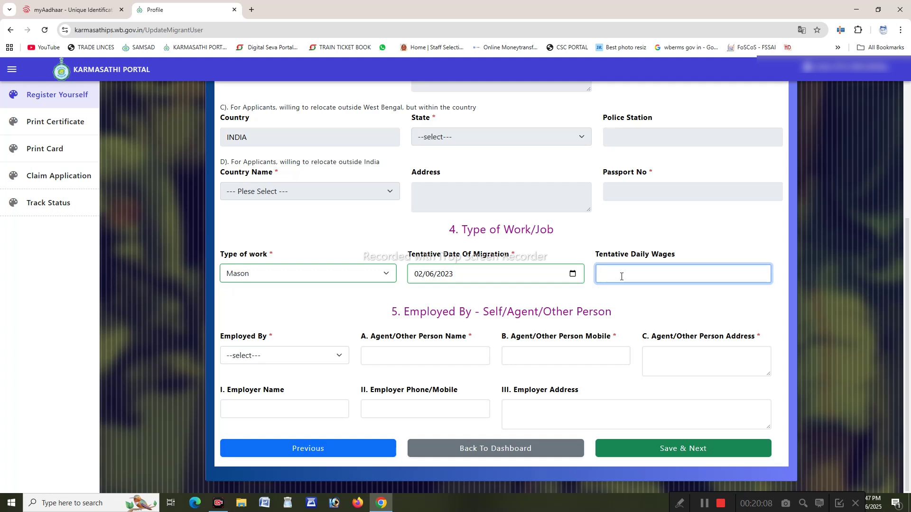
text(420)
click(640, 311)
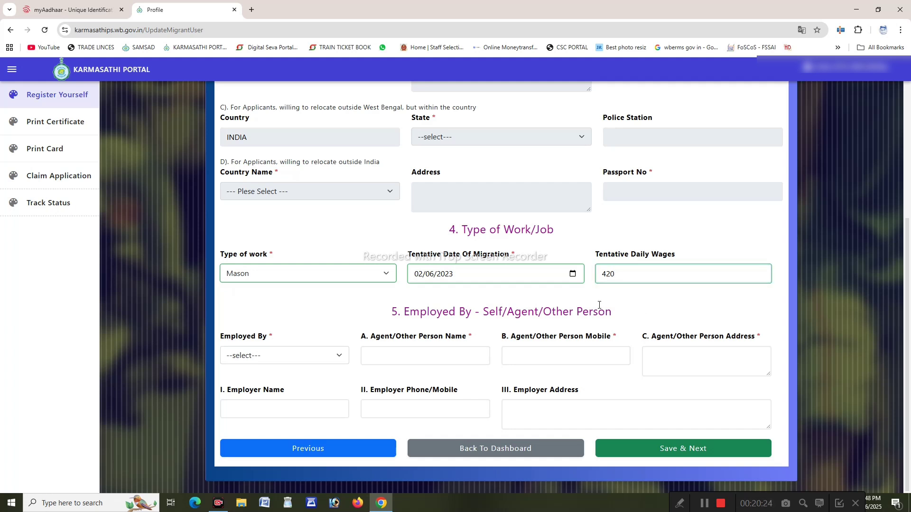
Set Employed By to Self, after briefly trying Agent.
click(299, 357)
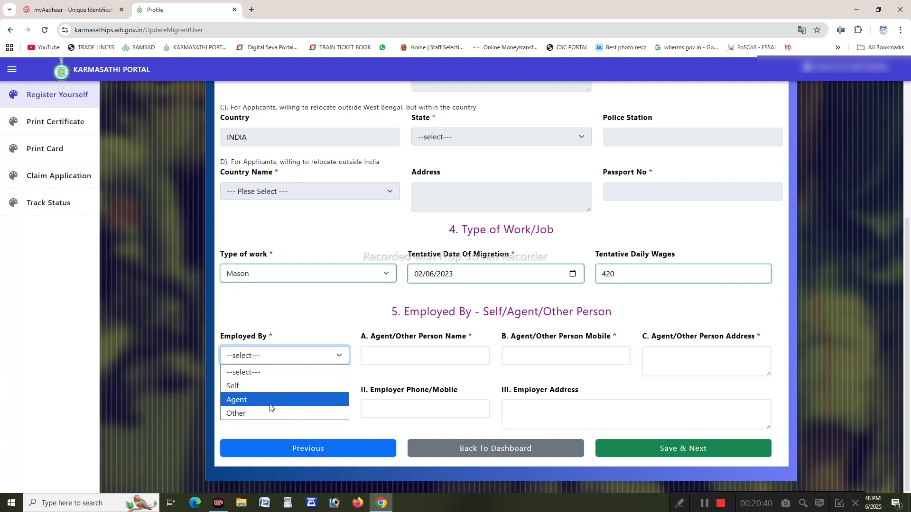
click(252, 387)
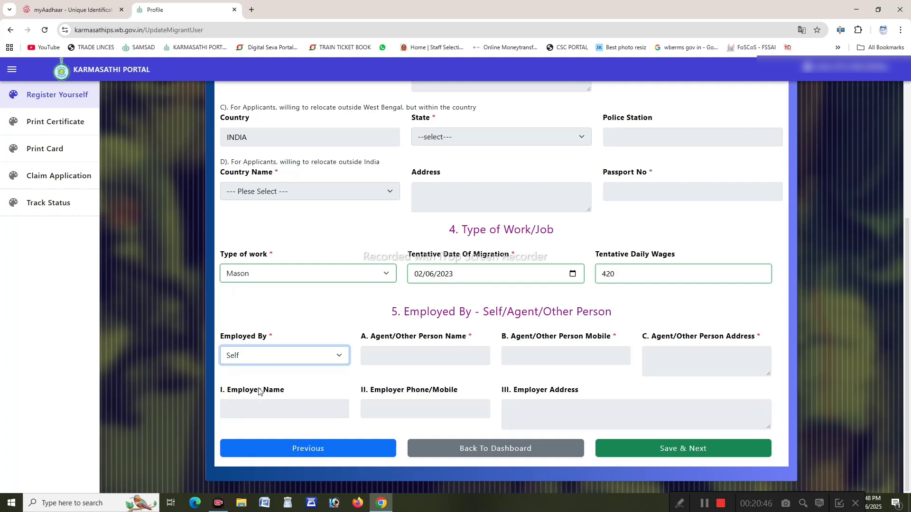
click(264, 355)
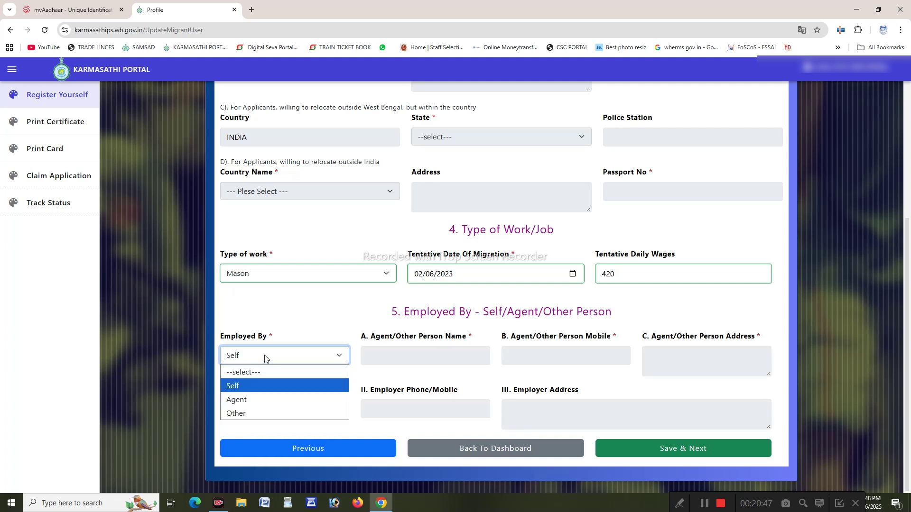
click(253, 401)
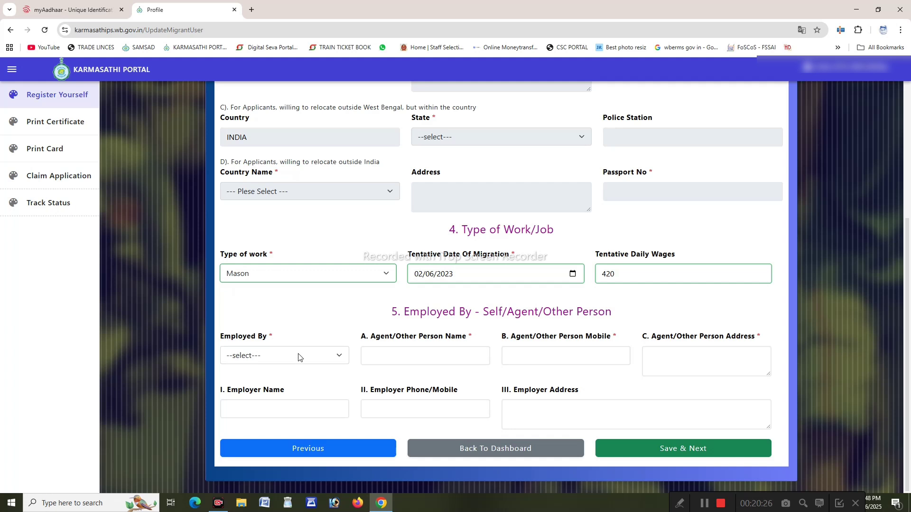
click(298, 357)
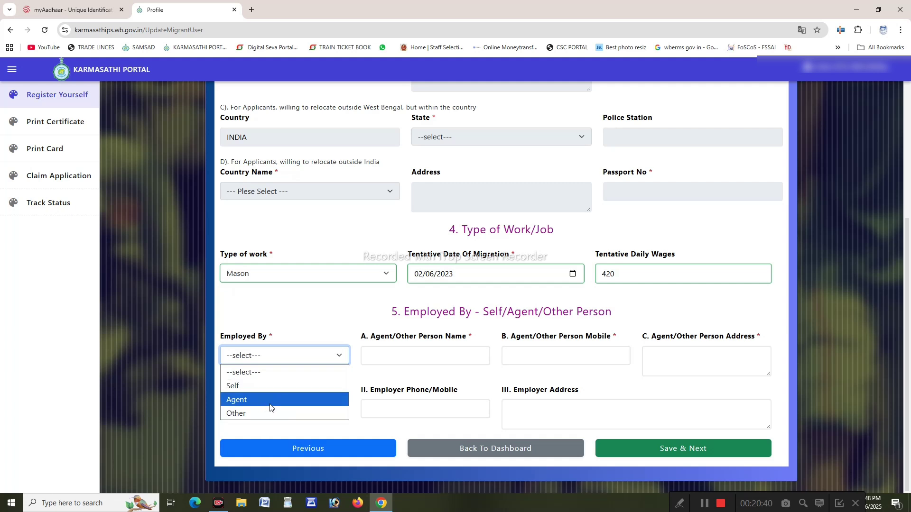
click(253, 386)
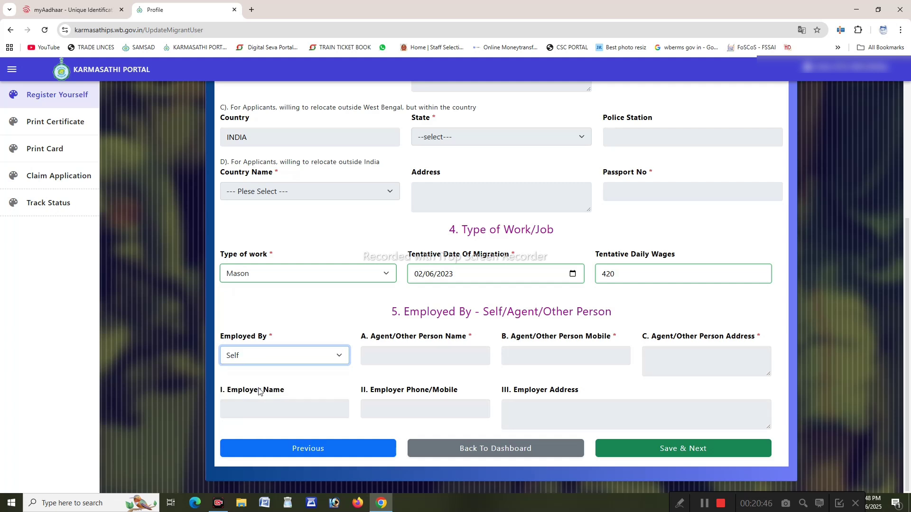
Set the tentative migration date to 09/22/2024 and save the work details.
click(264, 362)
click(257, 400)
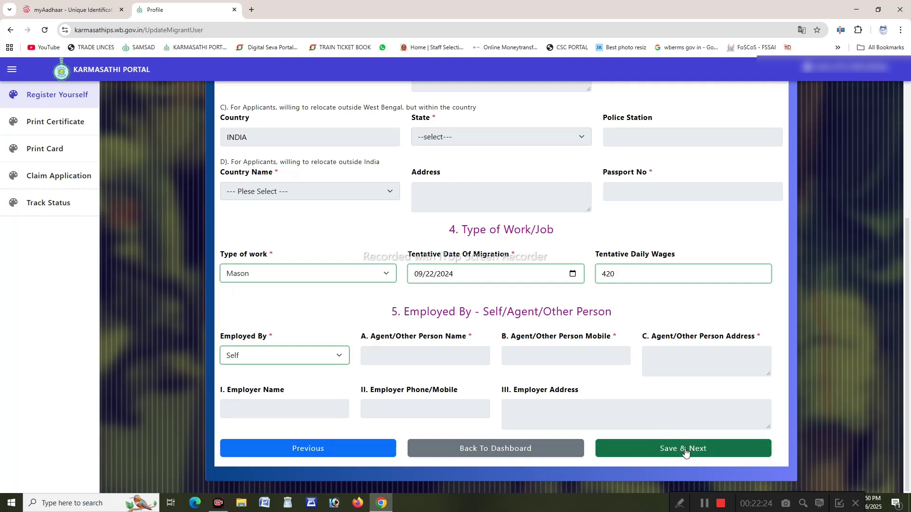
click(685, 453)
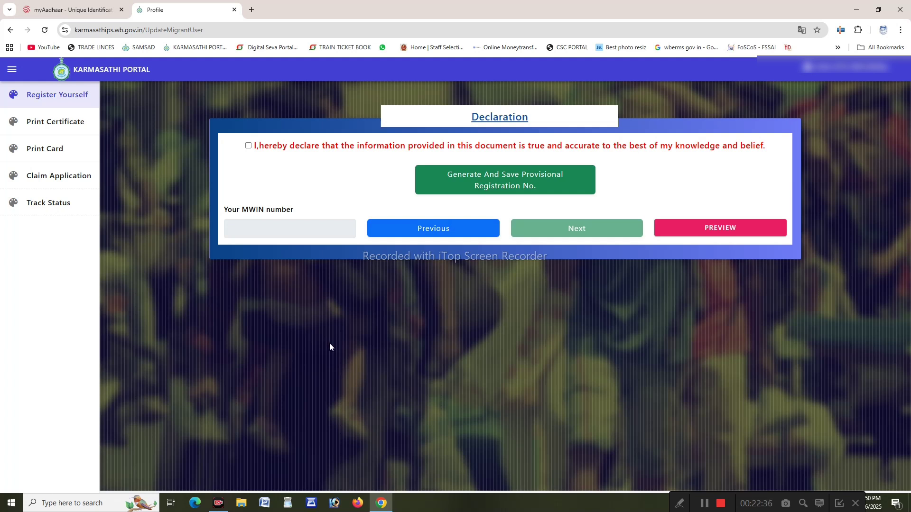
Accept the truthfulness declaration and generate the provisional MWIN registration number.
click(248, 148)
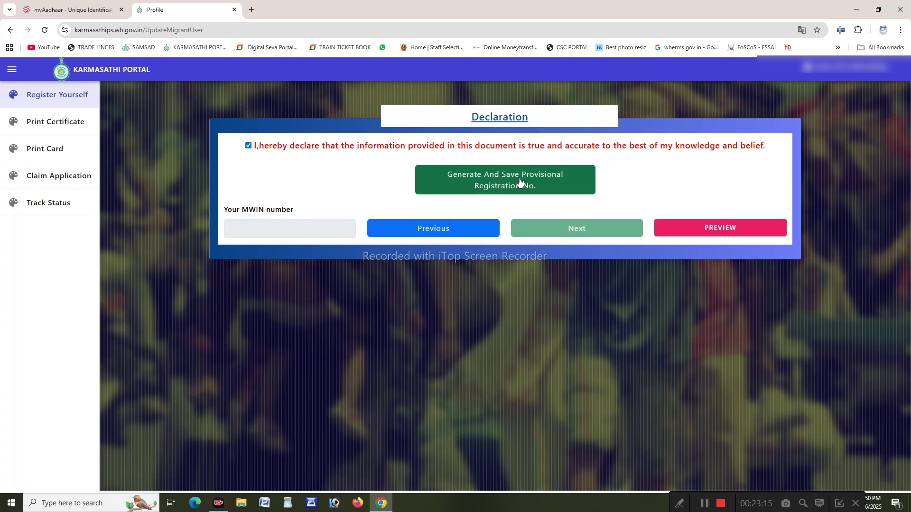
click(518, 177)
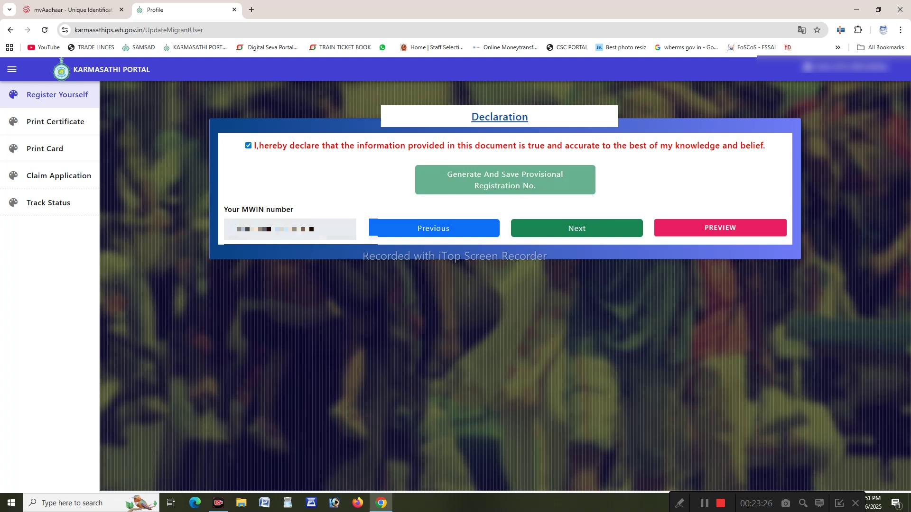
Choose BANK OF INDIA, GAJOL branch (IFSC BKID0004323), and enter the bank account number.
click(592, 231)
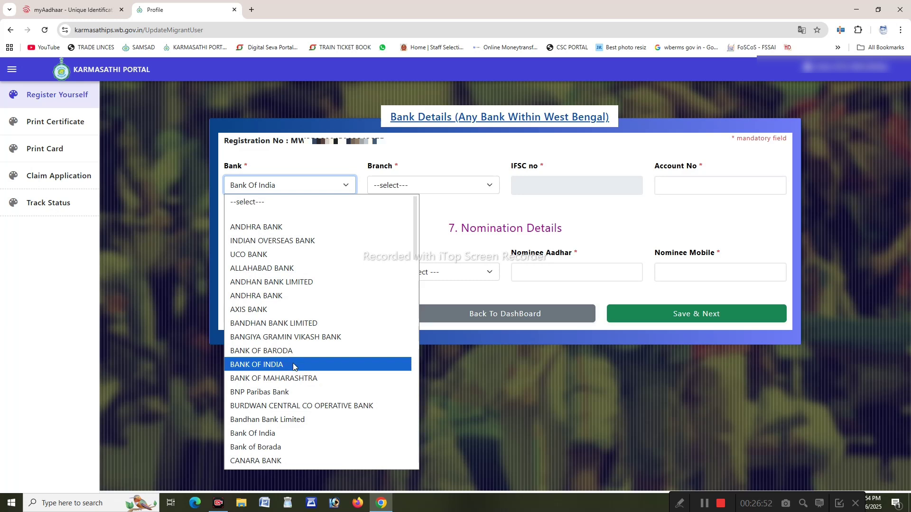
click(293, 365)
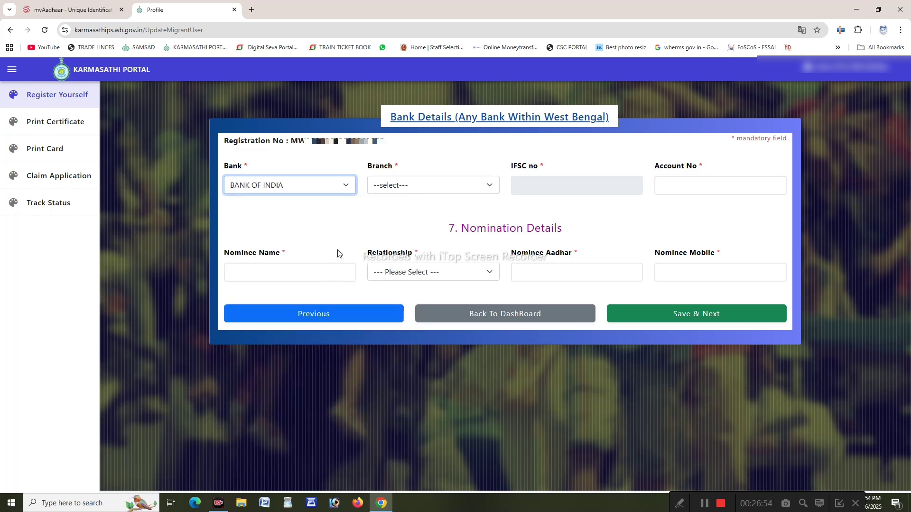
click(421, 188)
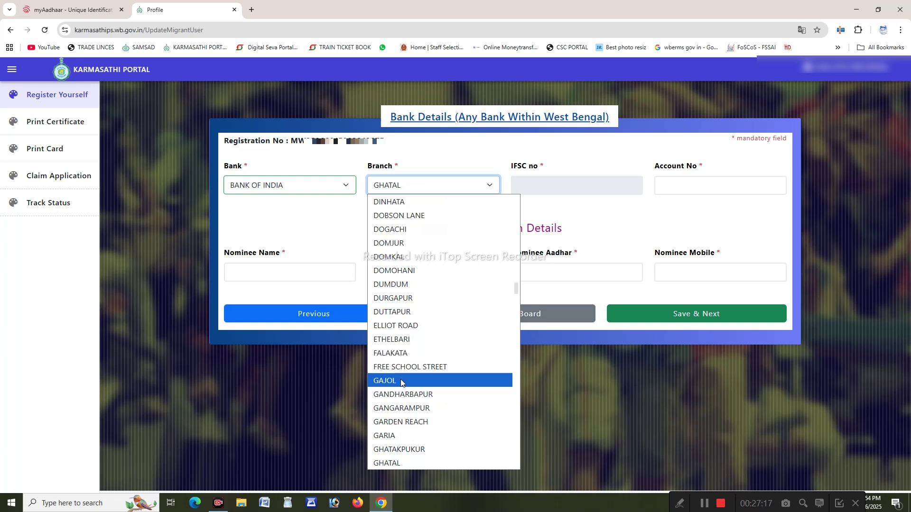
click(401, 381)
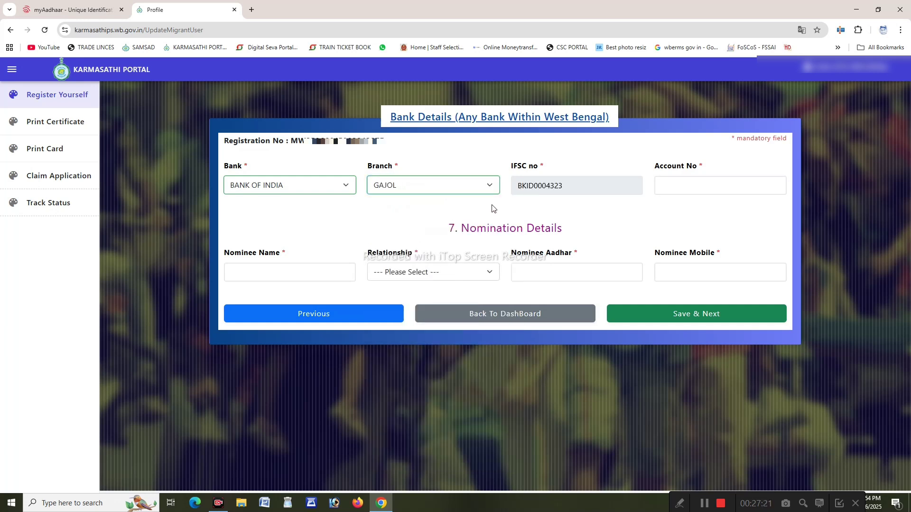
click(658, 180)
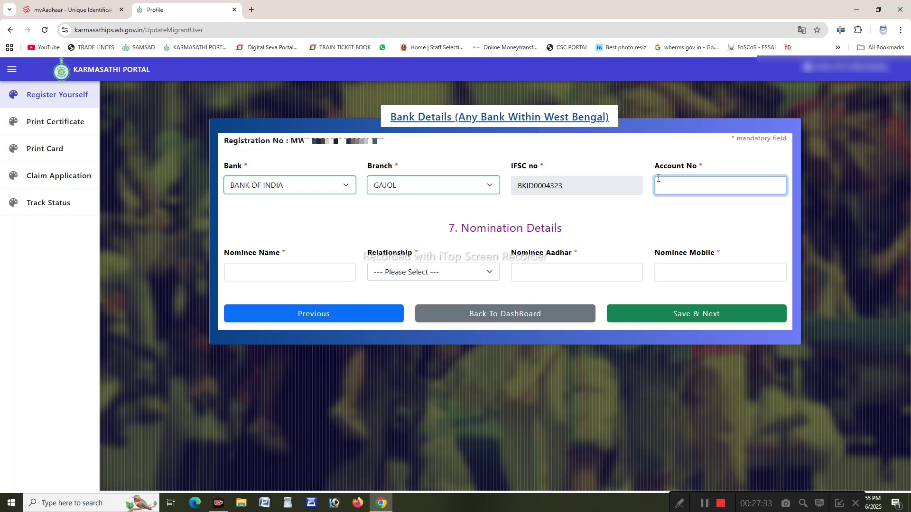
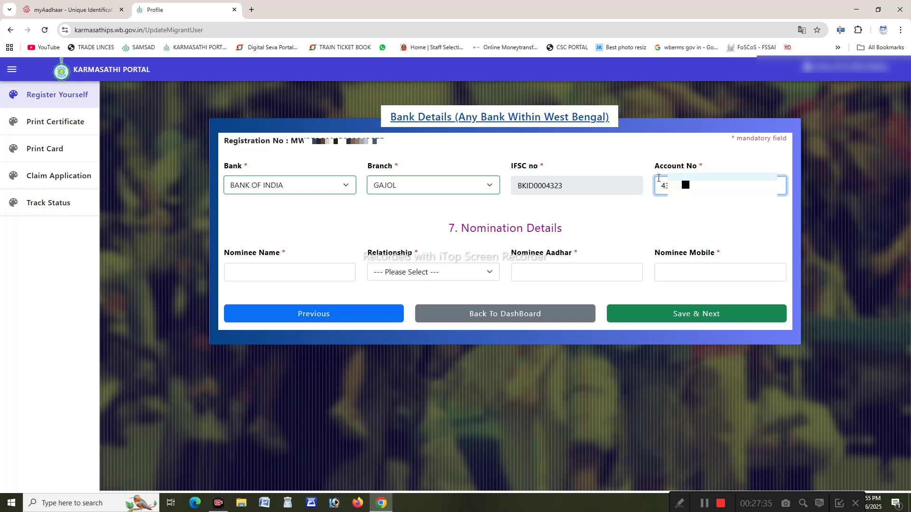
Fill in the nominee's name, relationship, Aadhaar number and mobile number.
click(253, 278)
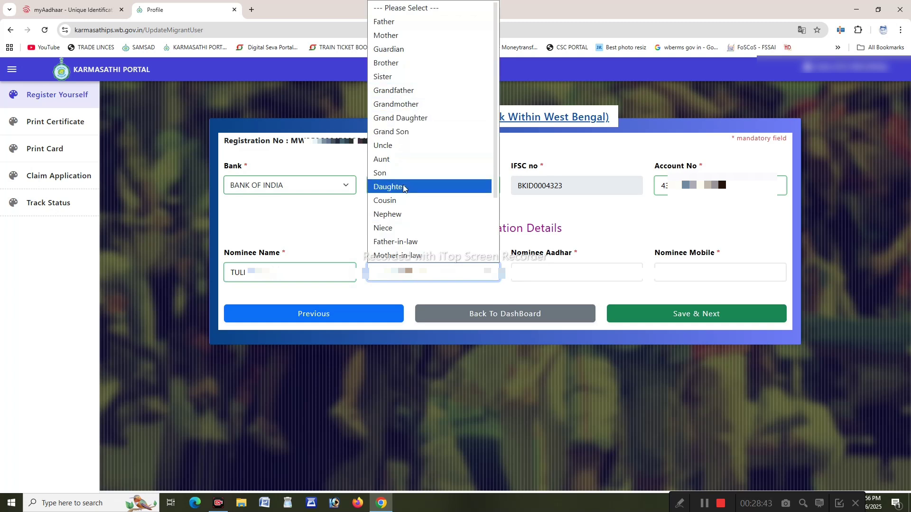
scroll(404, 190, down, 2)
scroll(405, 200, up, 2)
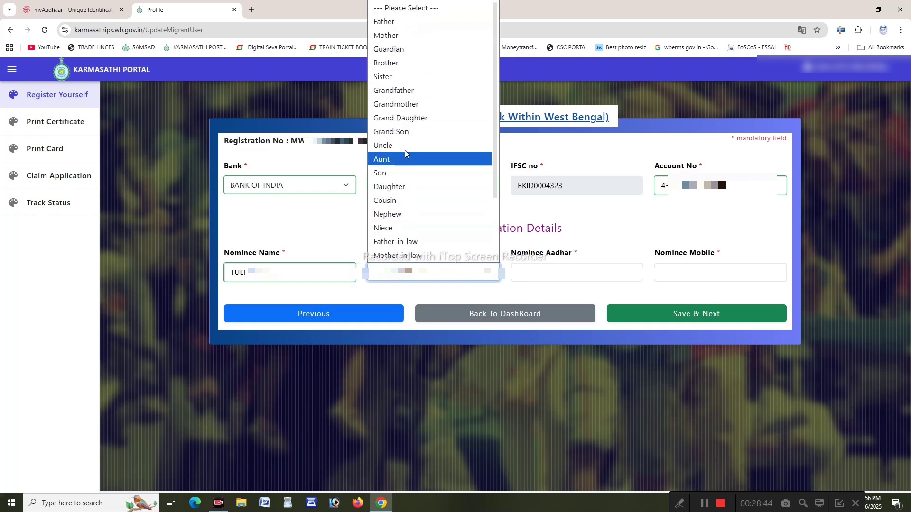
click(406, 107)
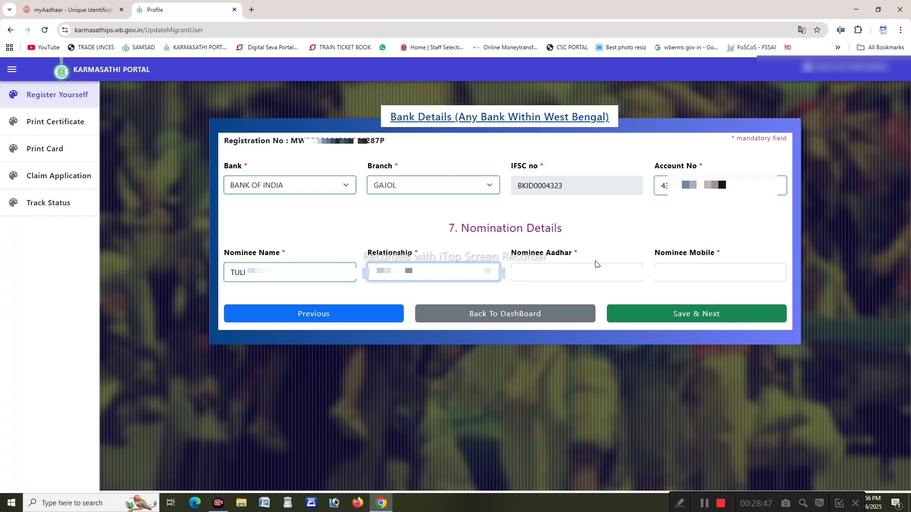
click(581, 267)
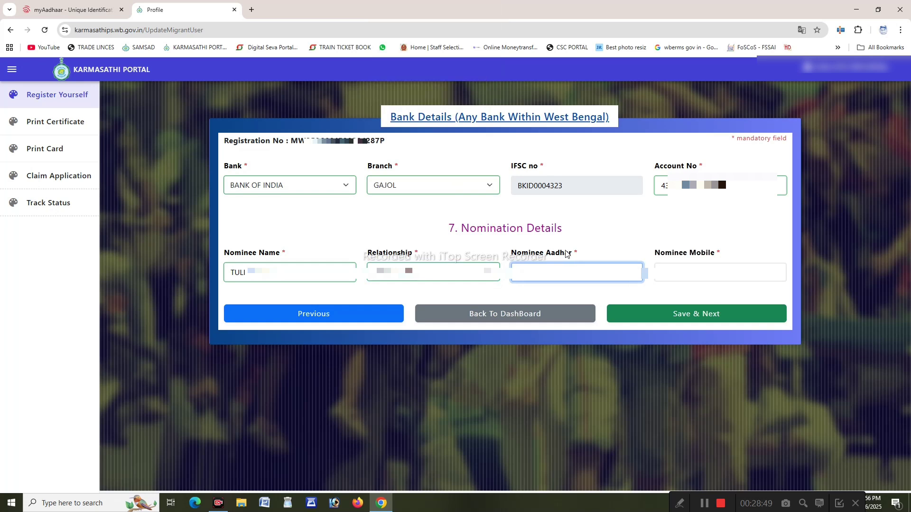
text(????????????)
click(702, 270)
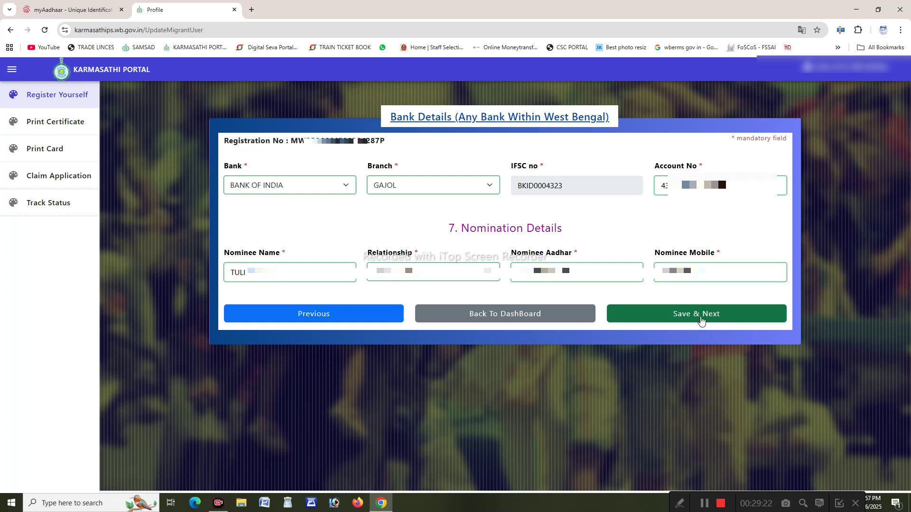
Save the bank and nominee details, set Is Family to YES, and enter the member's name.
click(701, 319)
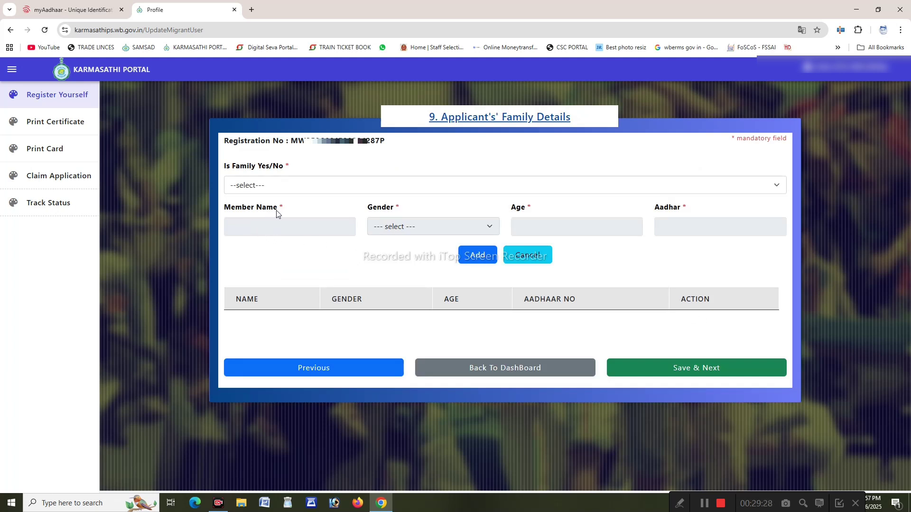
click(316, 189)
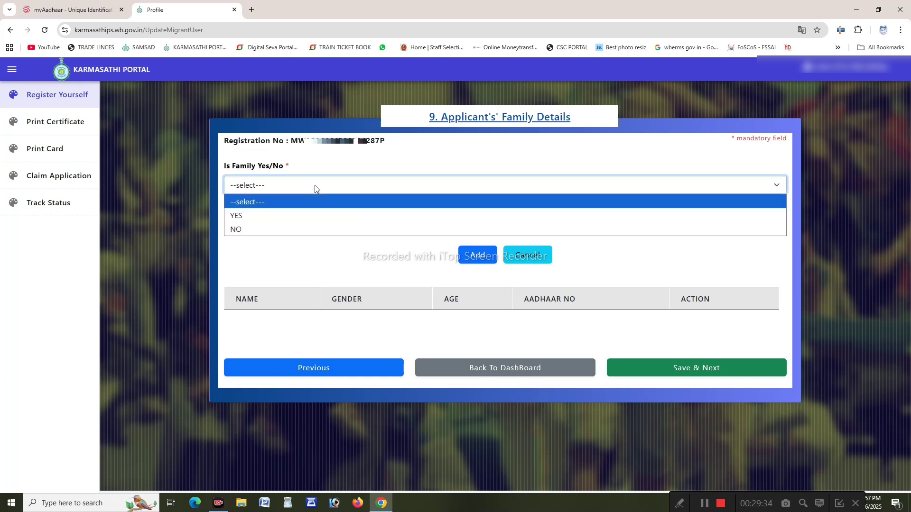
click(261, 216)
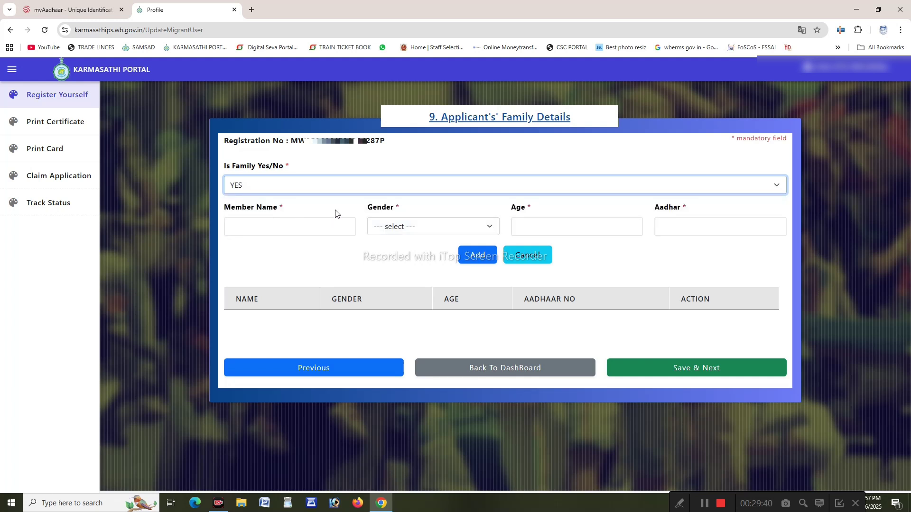
click(256, 229)
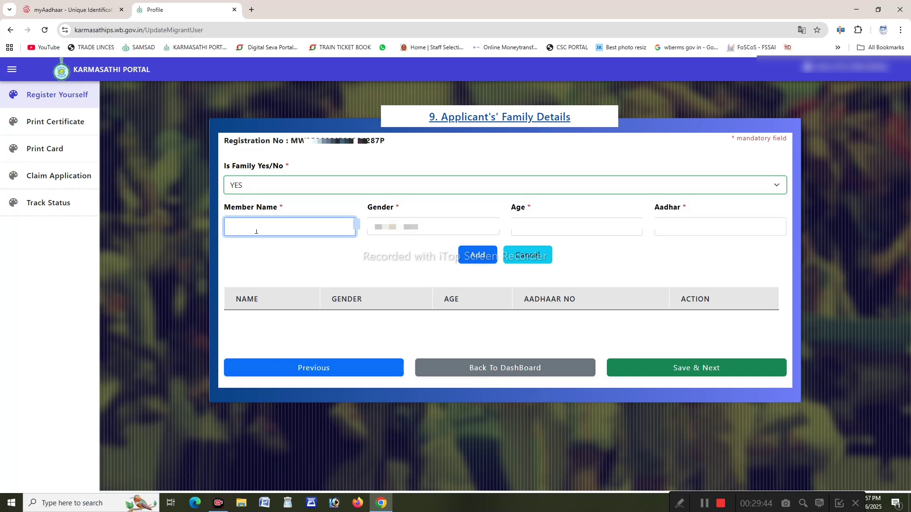
text(TULI B)
Set the member's gender to Female, add her with age, and save the family details.
click(404, 232)
click(405, 271)
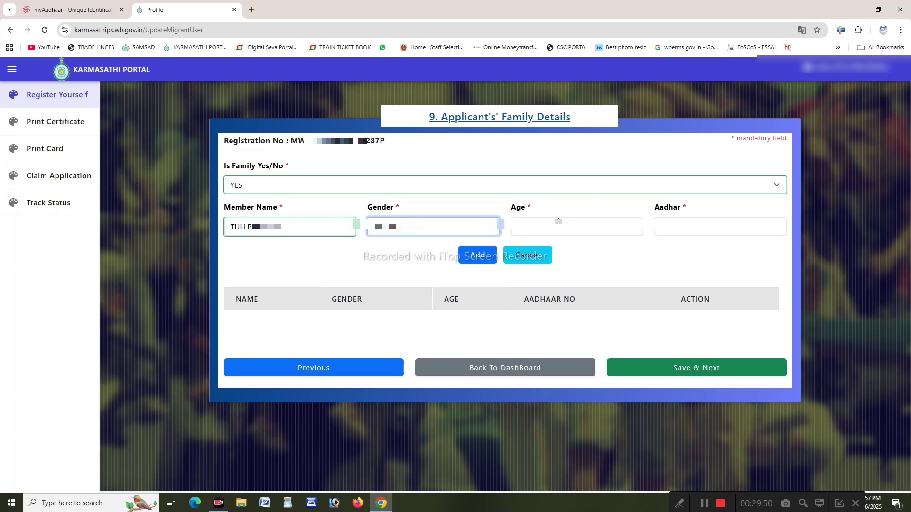
click(557, 219)
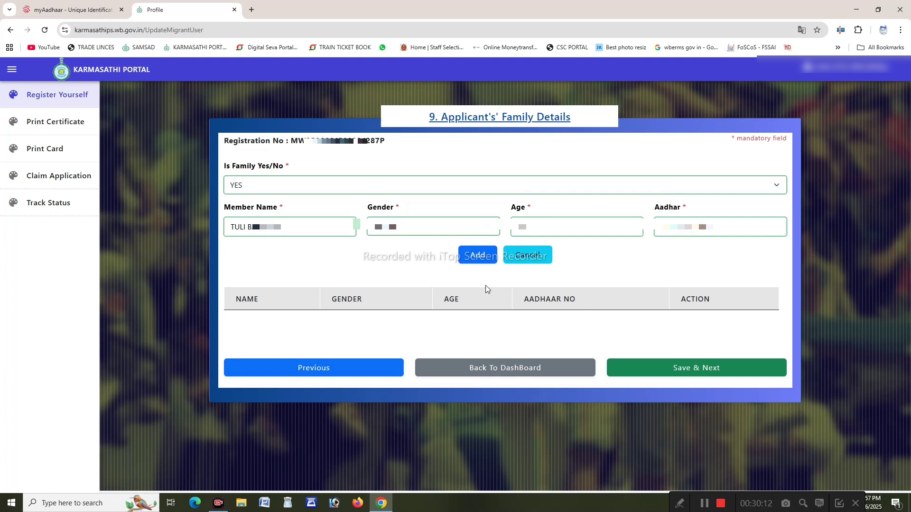
click(475, 261)
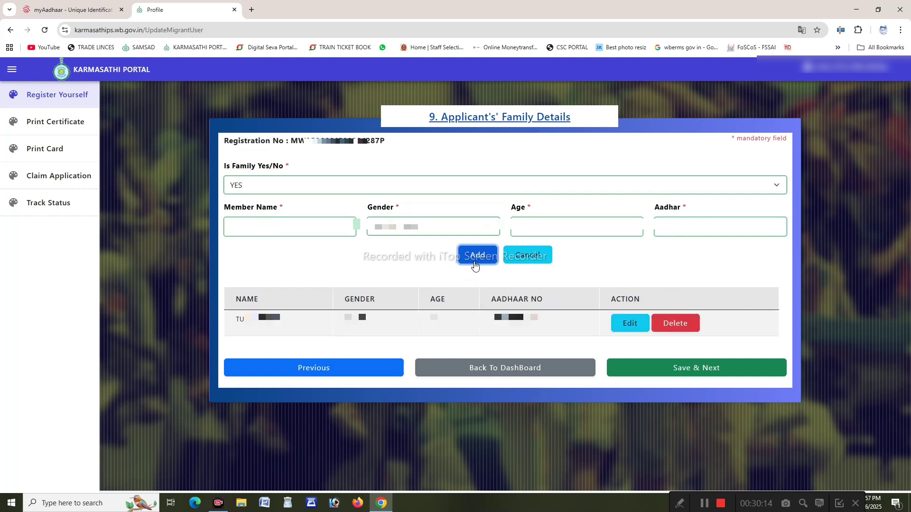
click(709, 377)
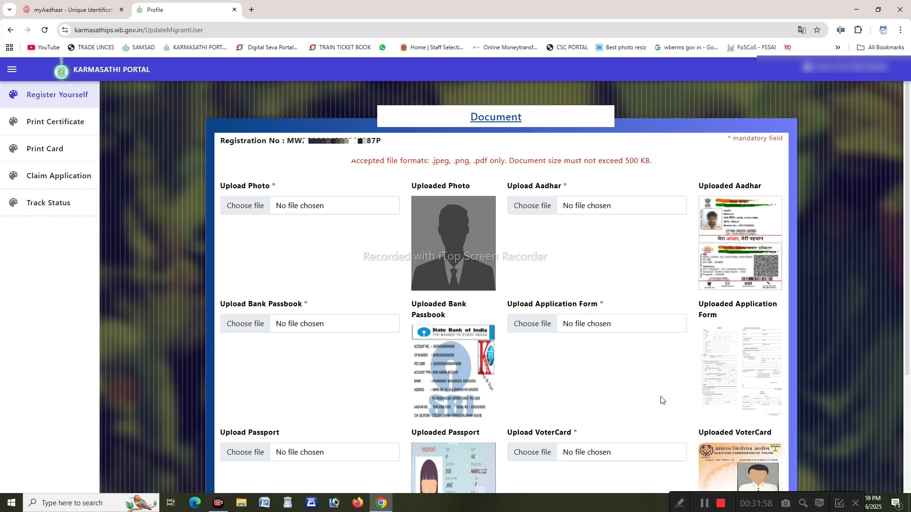
Scroll through the Document page's Aadhaar, passbook, application form and voter card uploads.
scroll(662, 400, down, 1)
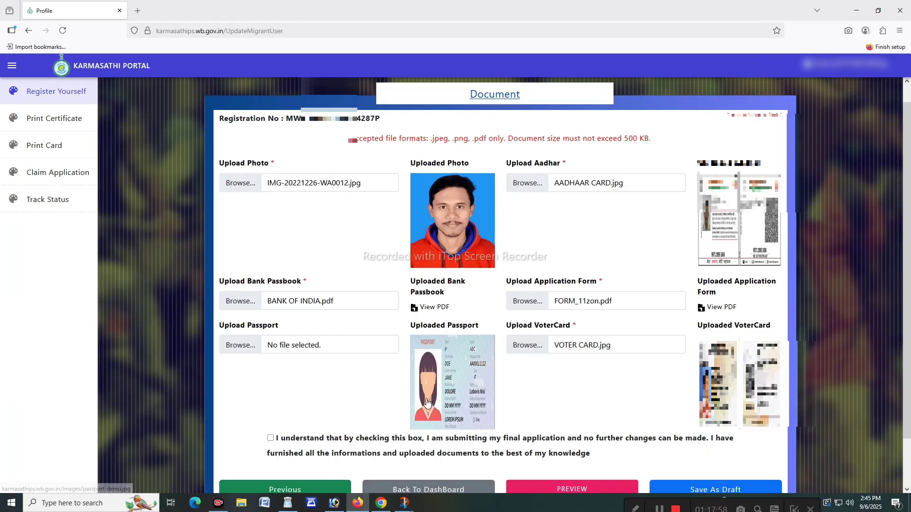
Tick the 'I understand…' final-application consent and submit the registration with Final Submit.
scroll(426, 403, down, 2)
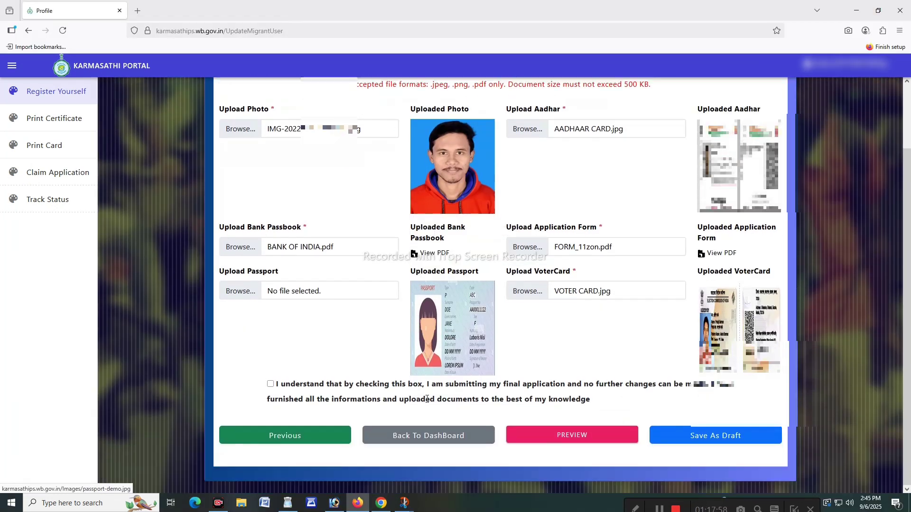
click(271, 385)
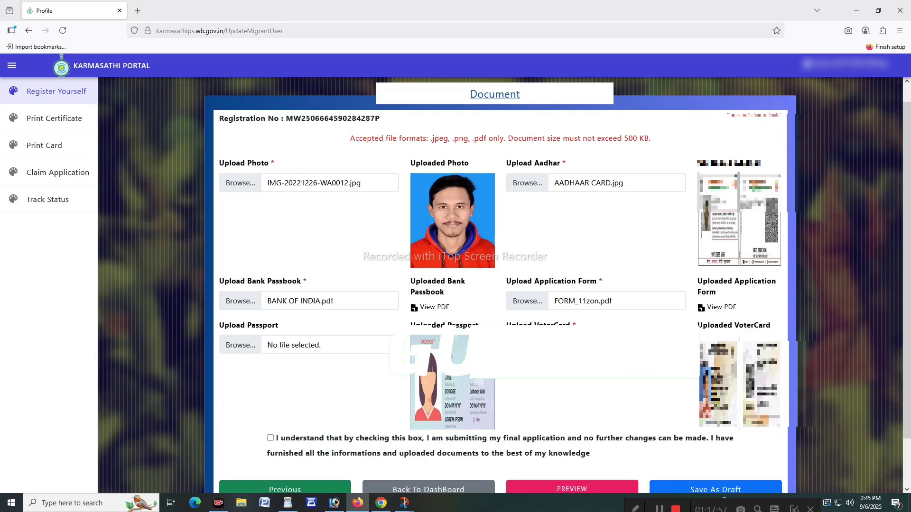
scroll(428, 401, down, 2)
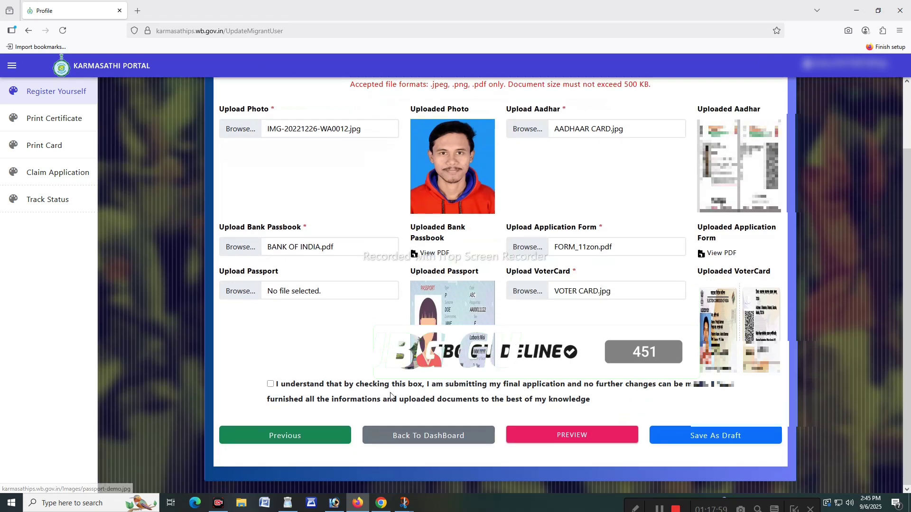
click(271, 384)
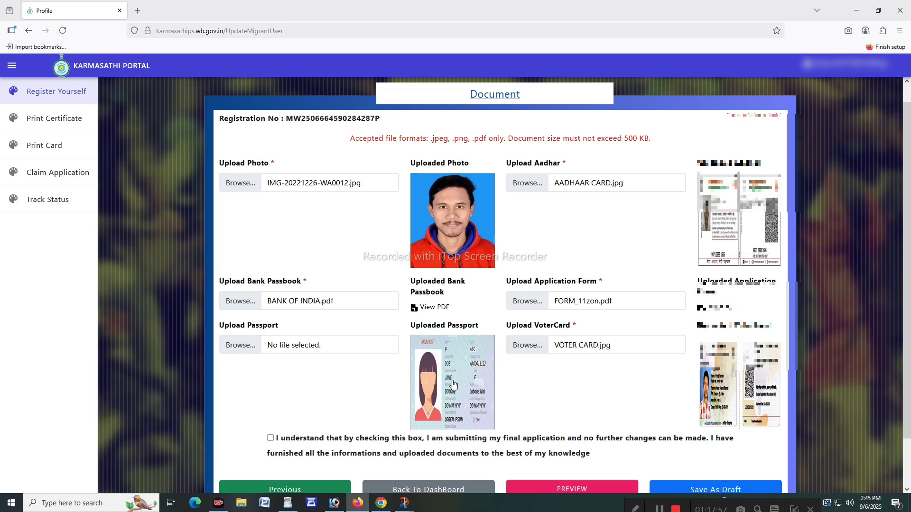
scroll(429, 404, down, 2)
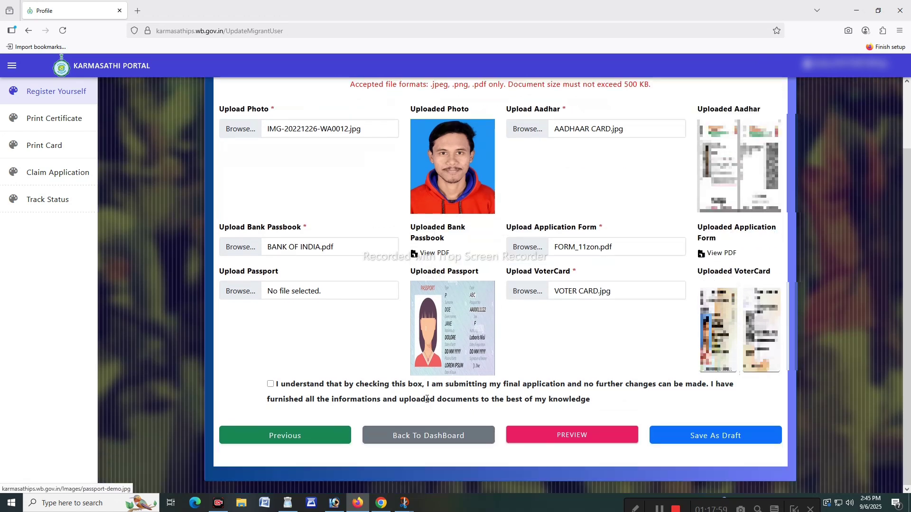
click(271, 384)
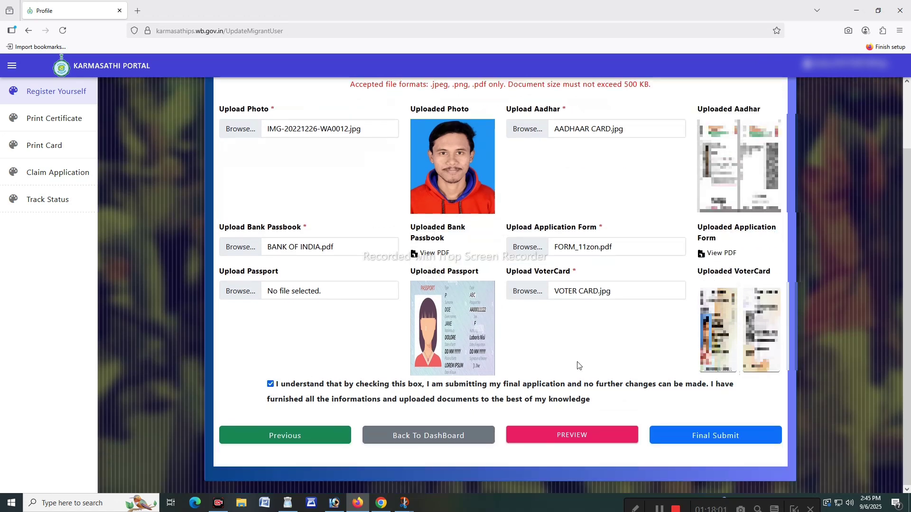
click(706, 443)
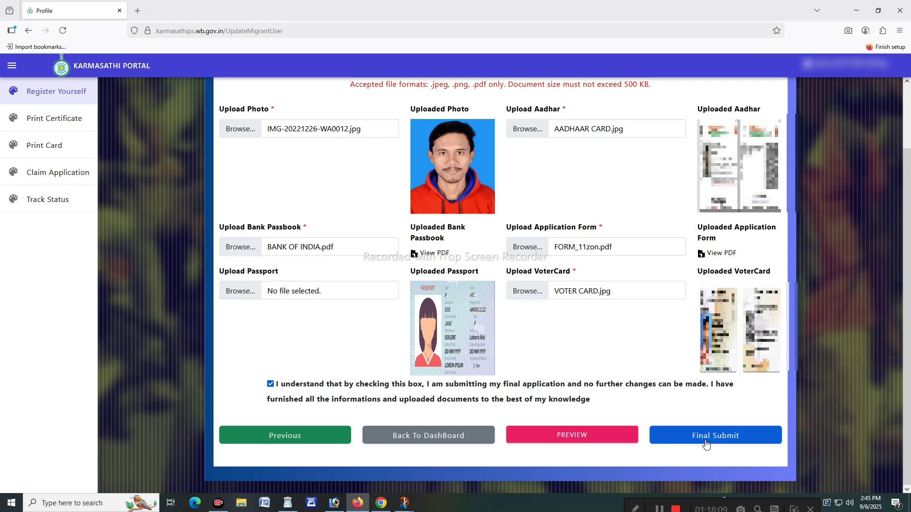